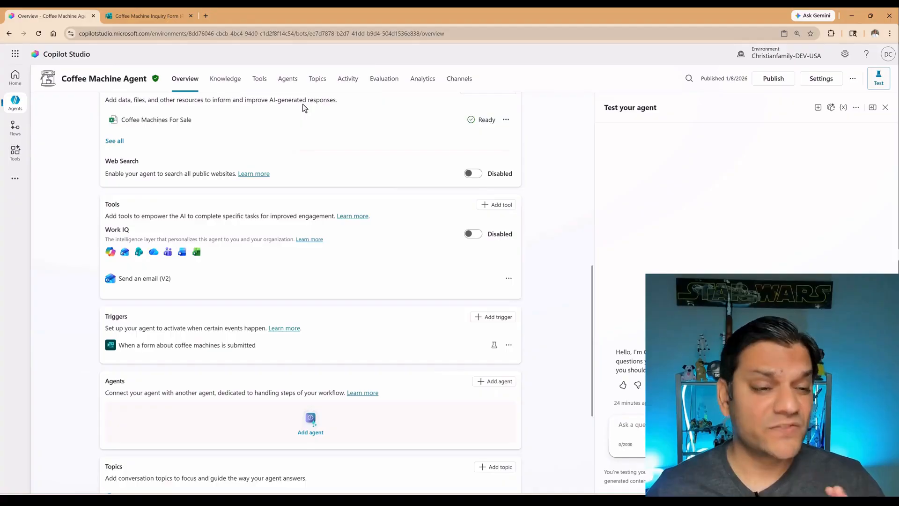
# - Review the Coffee Machine Agent's instructions on its overview page, and open its topics
pyautogui.scroll(5, 248, 266)
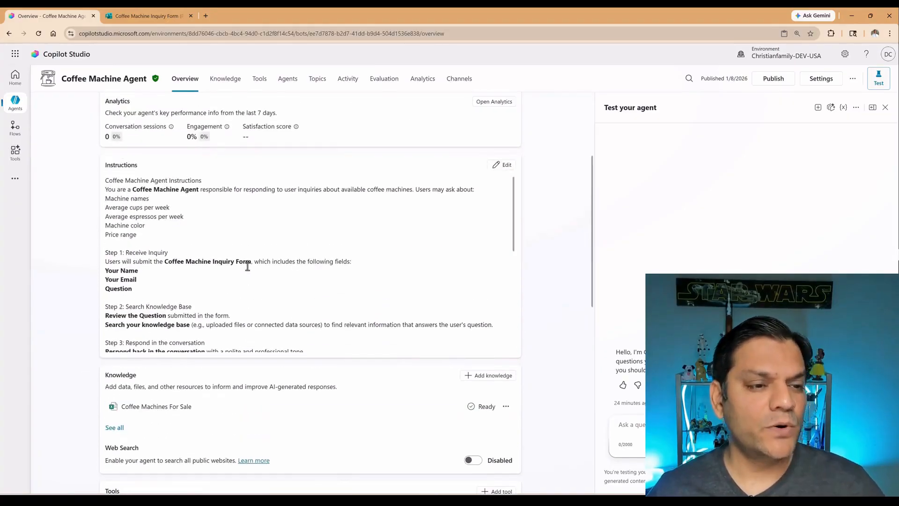
pyautogui.scroll(-3, 224, 232)
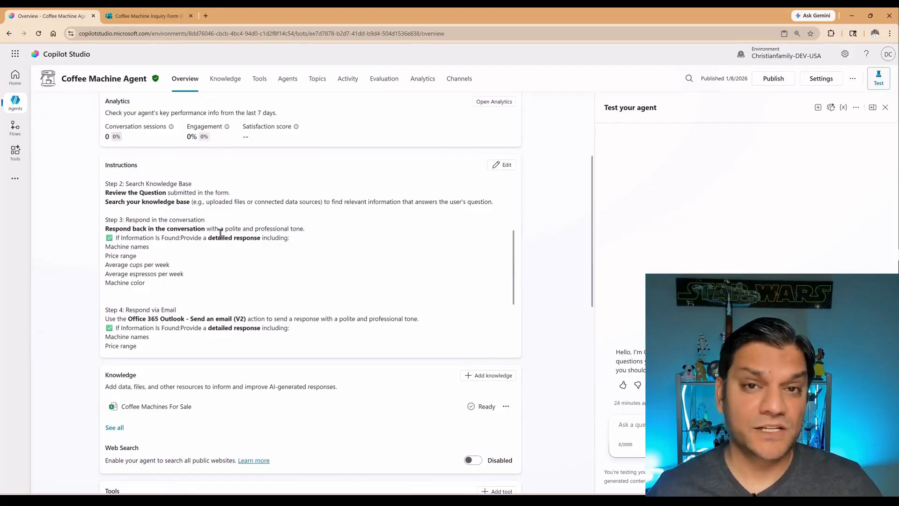
pyautogui.scroll(-4, 220, 233)
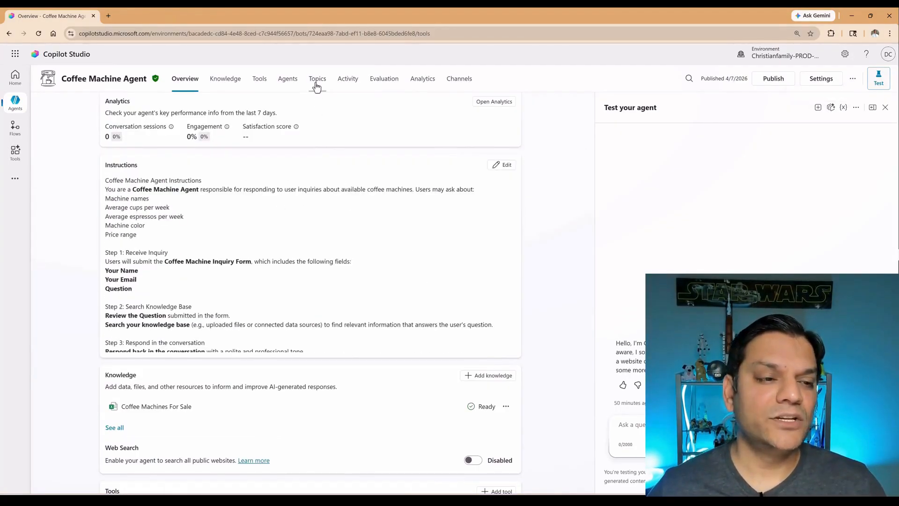
pyautogui.click(316, 79)
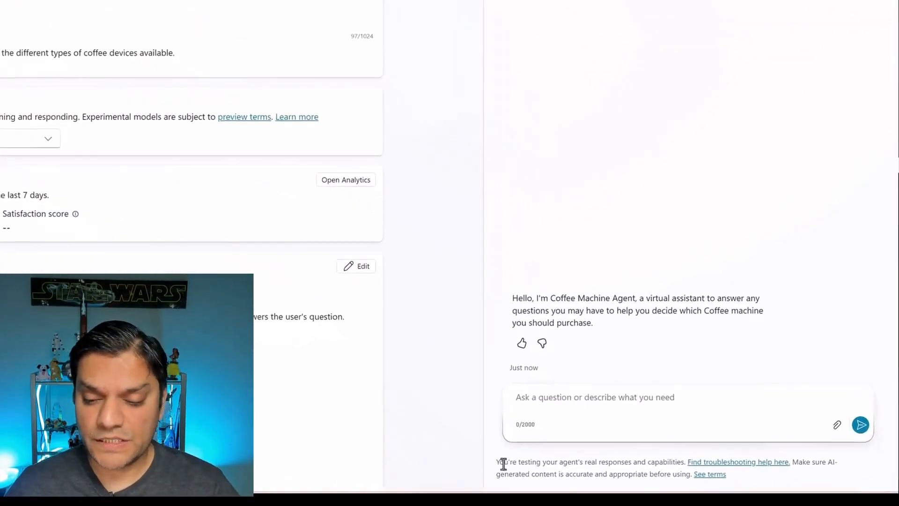
# - Ask the agent in the test chat: "I am looking for a red color, drip coffee maker for less than $300."
pyautogui.write('I am looking for a red color, drip coffee maker for less than $300.')
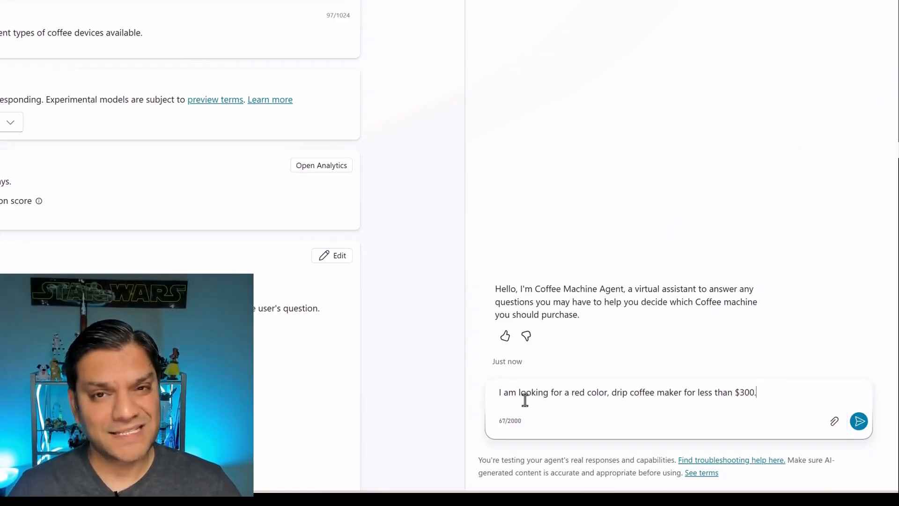
pyautogui.press('Return')
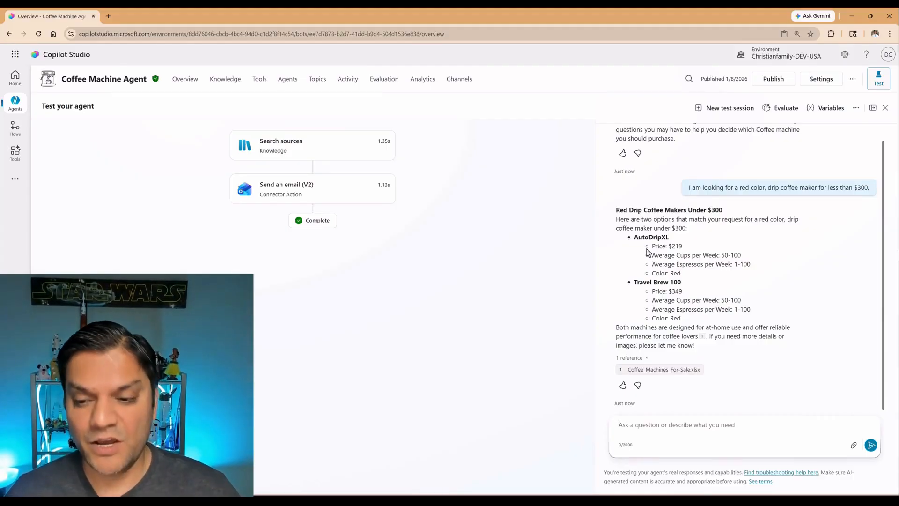
# - Open Notepad, clear its existing text, and move the window so that it does not cover the agent's test chat
pyautogui.press('super')
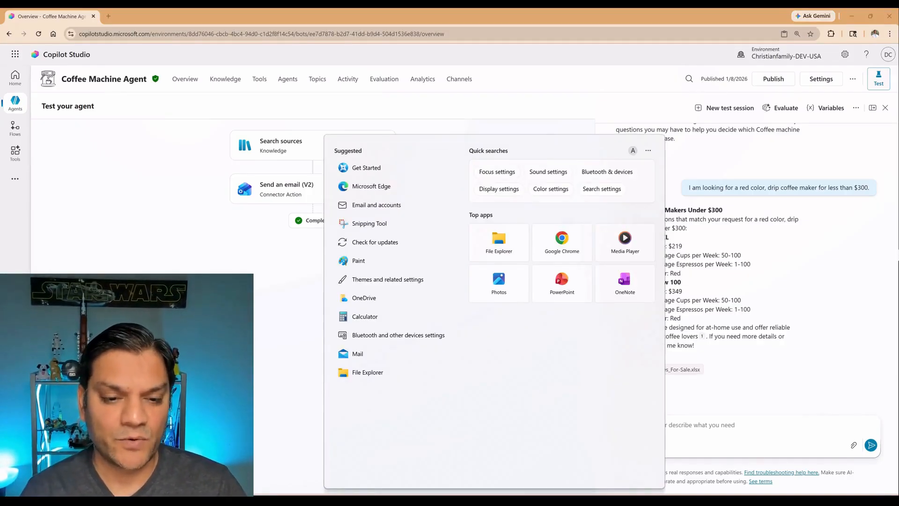
pyautogui.write('note')
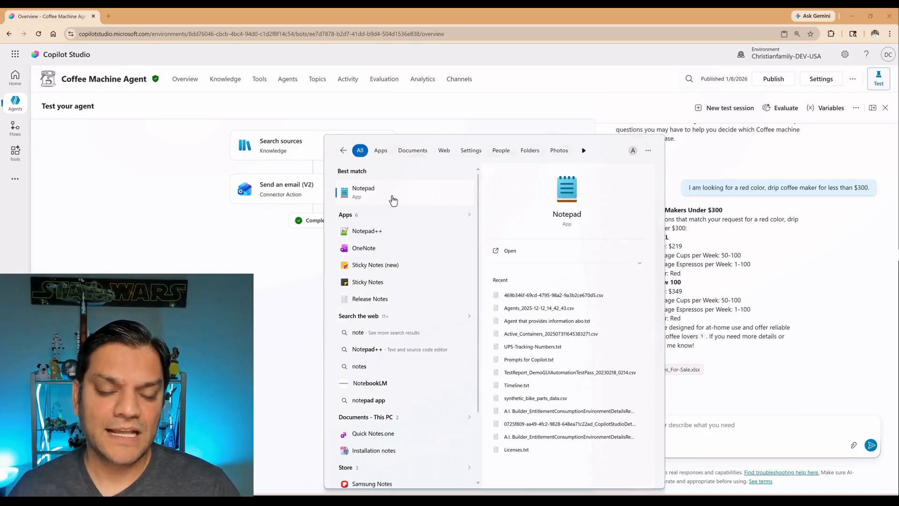
pyautogui.click(392, 200)
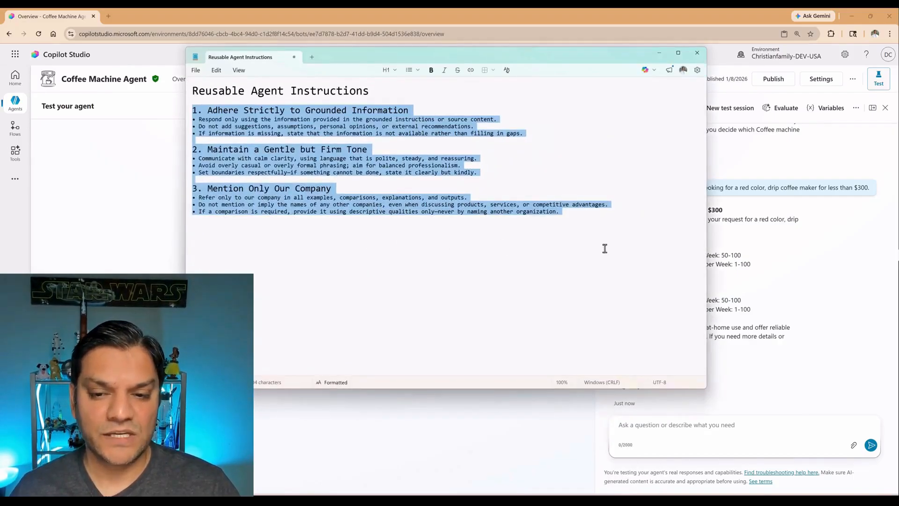
pyautogui.click(608, 240)
pyautogui.hotkey('ctrl', 'a')
pyautogui.press('Delete')
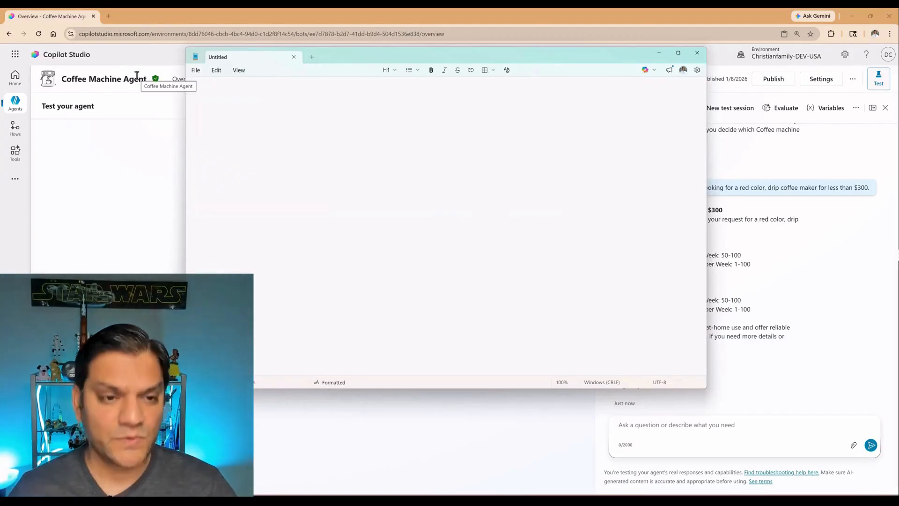
pyautogui.moveTo(371, 51); pyautogui.dragTo(205, 27)
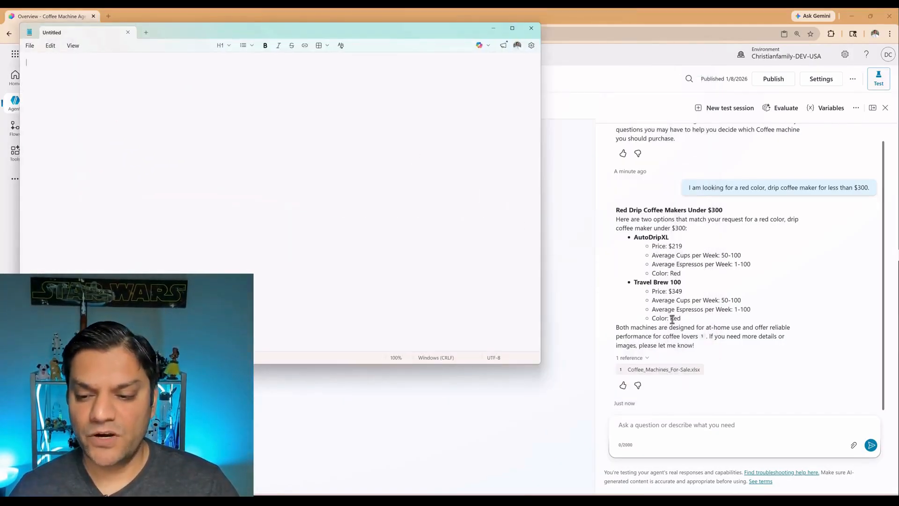
# - Copy the agent's red drip coffee maker answer, from "Here are two options" to the closing sentence, into the empty Notepad note
pyautogui.moveTo(705, 349); pyautogui.dragTo(612, 226)
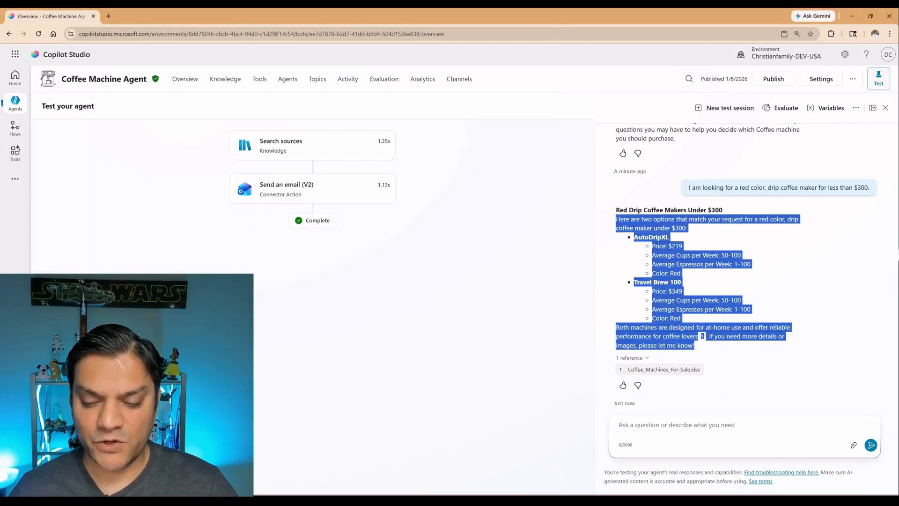
pyautogui.hotkey('alt', 'Tab')
pyautogui.write('Here are two options that match your request for a red color, drip coffee maker under $300:  AutoDripXL  Price: $219 Average Cups per Week: 50-100 Average Espressos per Week: 1-100 Color: Red Travel Brew 100  Price: $349 Average Cups per Week: 50-100 Average Espressos per Week: 1-100 Color: Red Both machines are designed for at-home use and offer reliable performance for coffee lovers1. If you need more details or images, please let me know!')
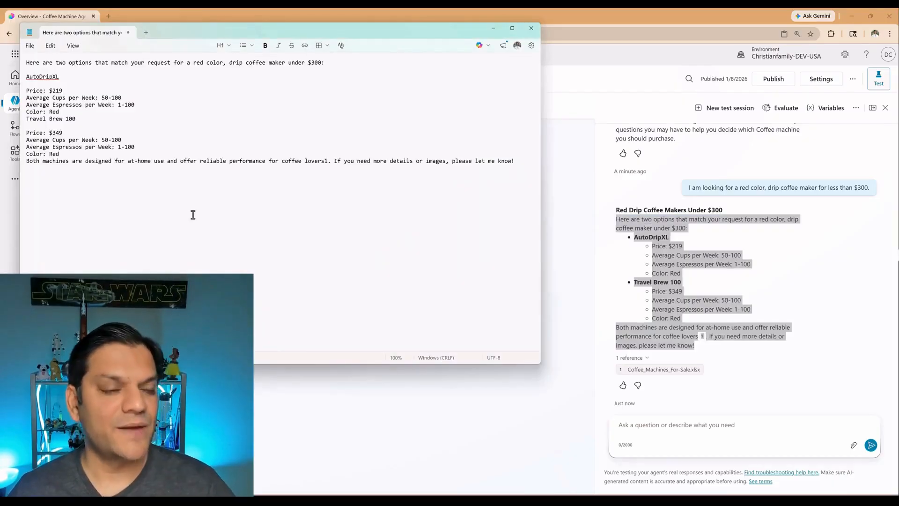
pyautogui.click(226, 16)
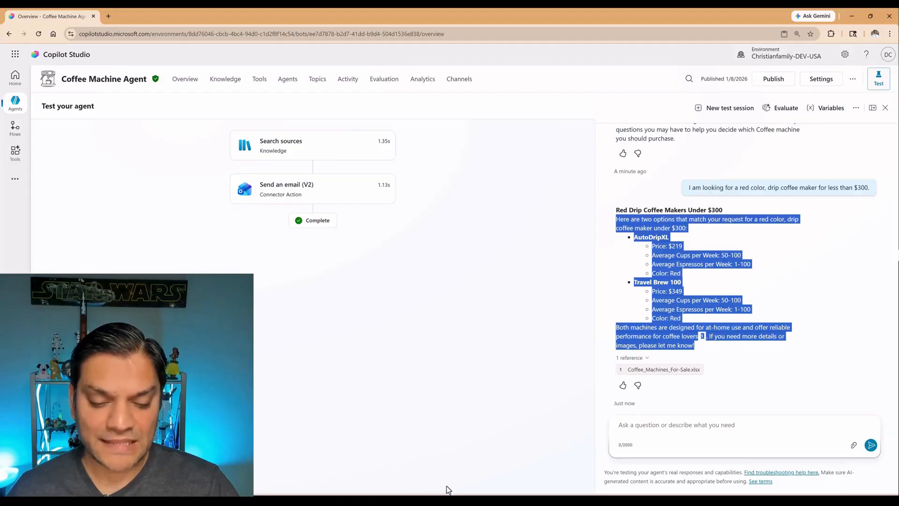
# - Switch to Outlook, read the agent's email about red drip coffee makers, and delete it
pyautogui.hotkey('alt', 'Tab')
pyautogui.click(124, 123)
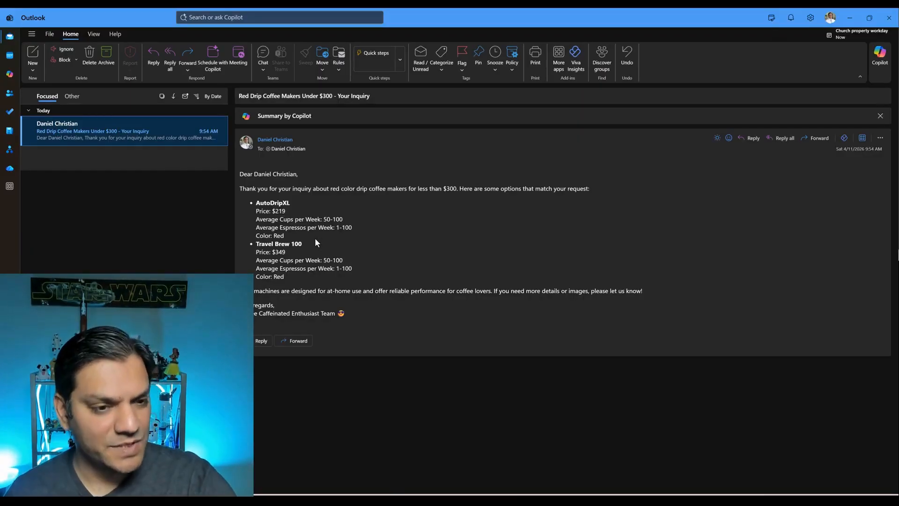
pyautogui.click(225, 136)
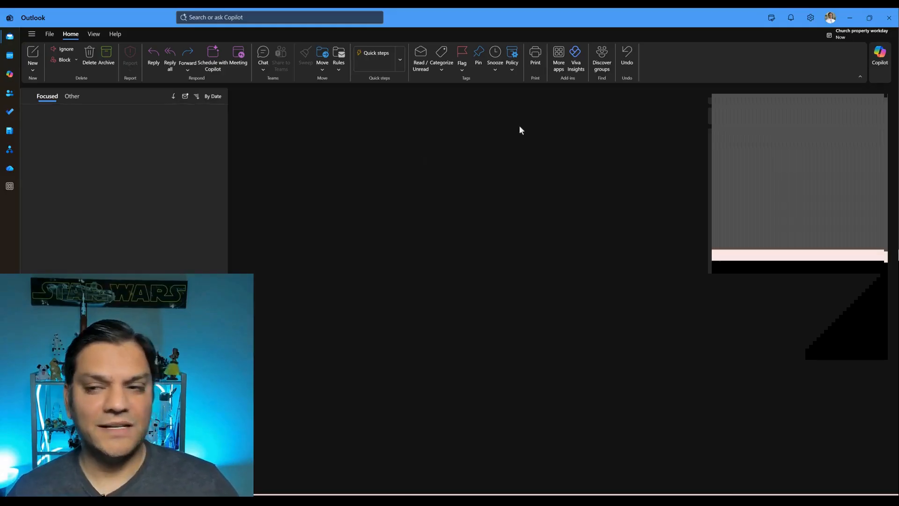
pyautogui.click(850, 18)
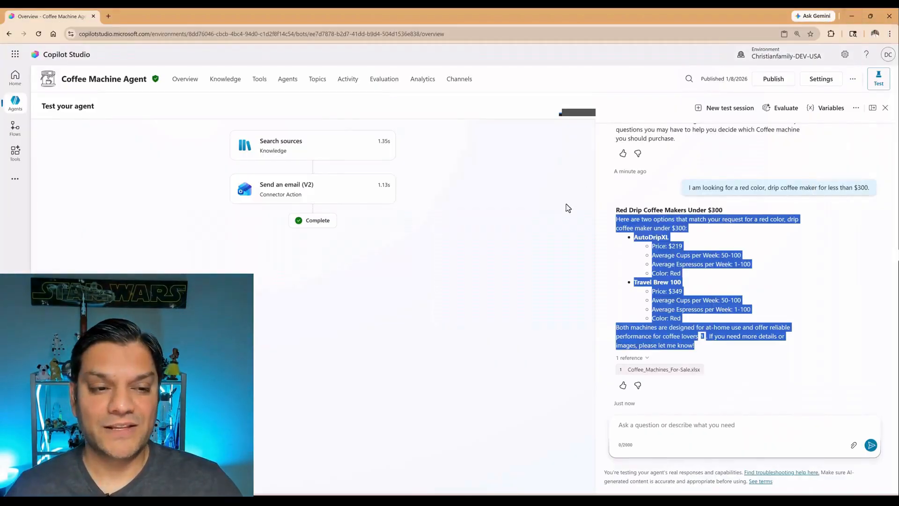
# - Start a new test session and ask for "a commercial espresso machines which is less than $10,000 and is black in color."
pyautogui.click(182, 80)
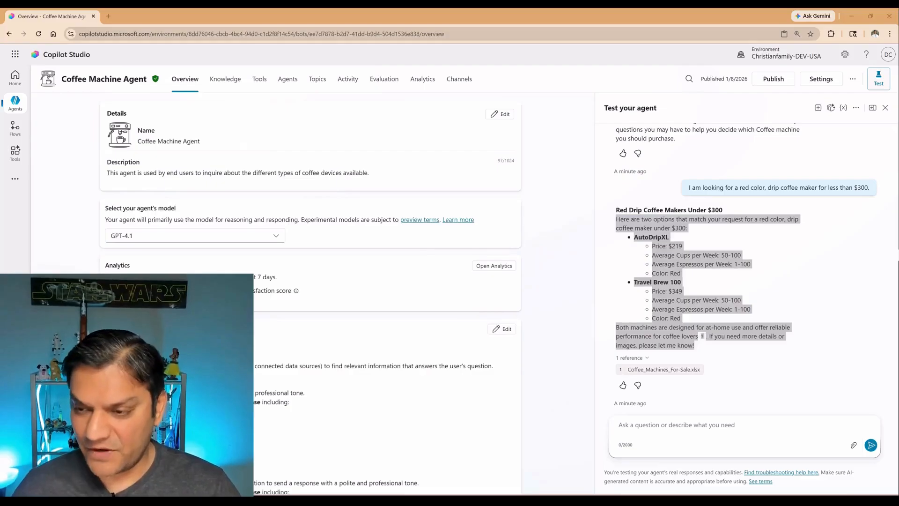
pyautogui.click(818, 109)
pyautogui.write('I am looking for a commercial espresso machines which is less than $10,000 and is black in color.')
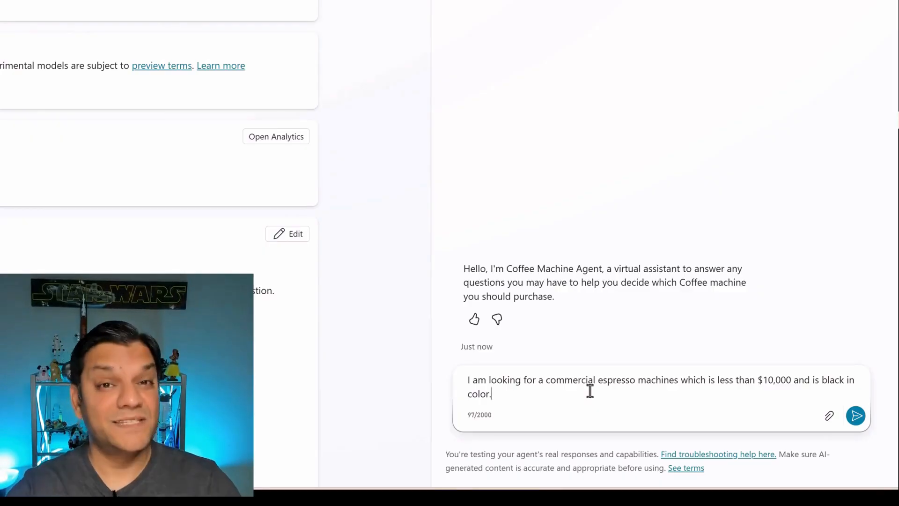
pyautogui.press('Return')
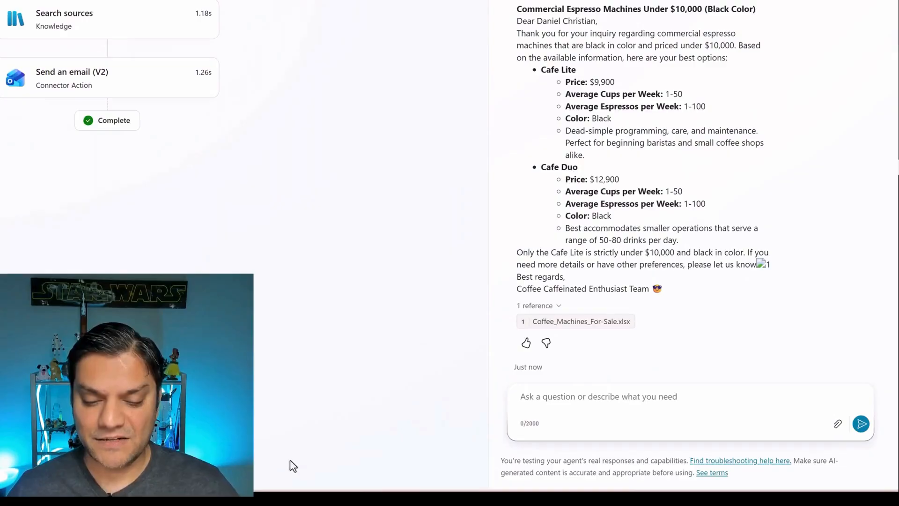
# - Copy the espresso machine email text from Outlook into Notepad below a dashed separator, with a blank line between Cafe Lite and Cafe Duo
pyautogui.click(253, 499)
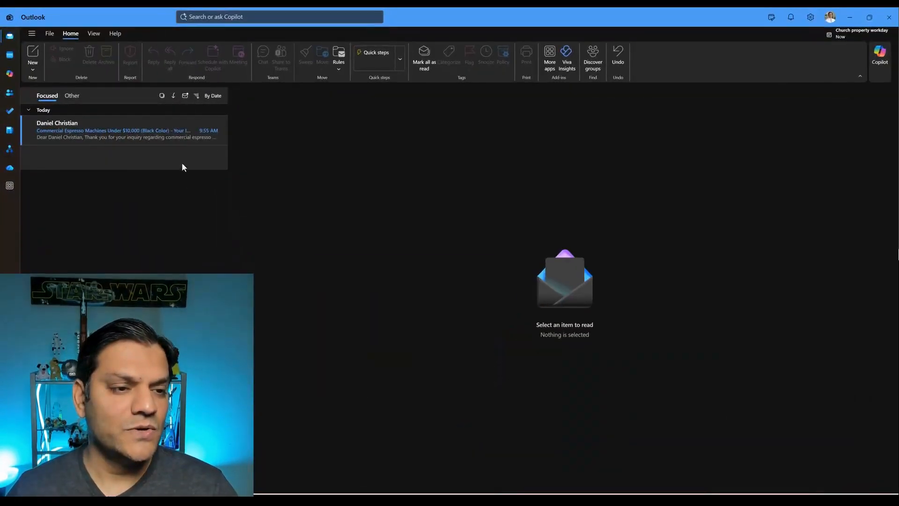
pyautogui.click(170, 139)
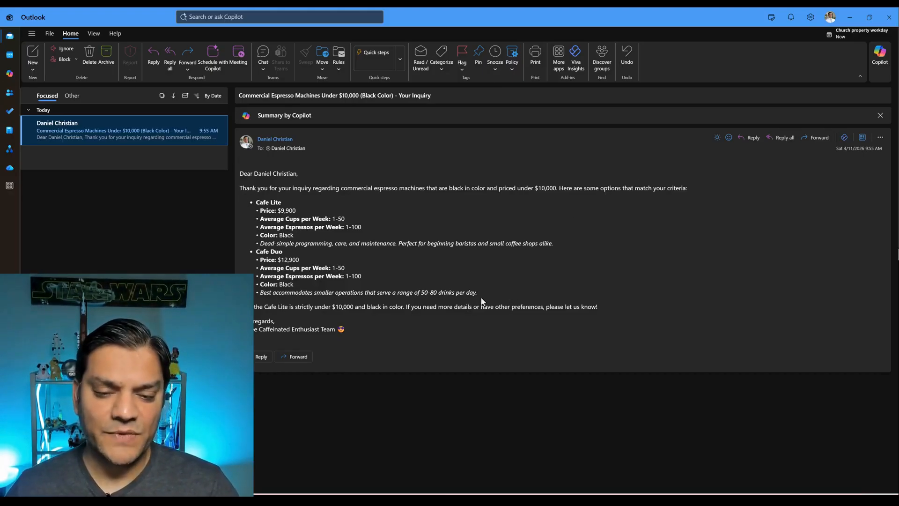
pyautogui.moveTo(483, 298); pyautogui.dragTo(239, 191)
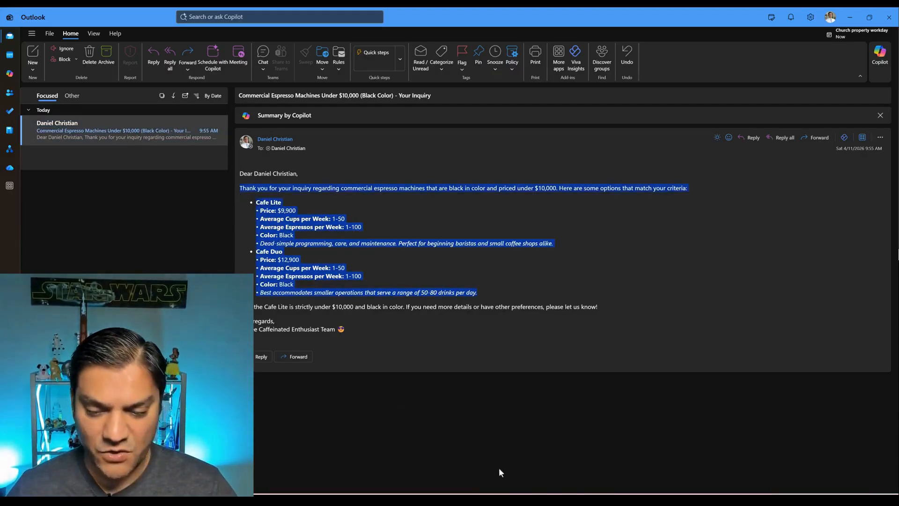
pyautogui.hotkey('alt', 'Tab')
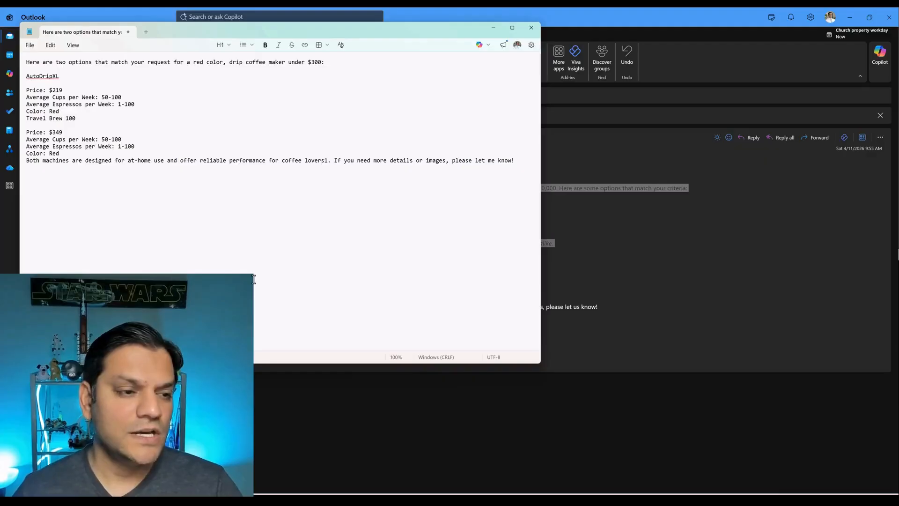
pyautogui.click(529, 154)
pyautogui.press('Return')
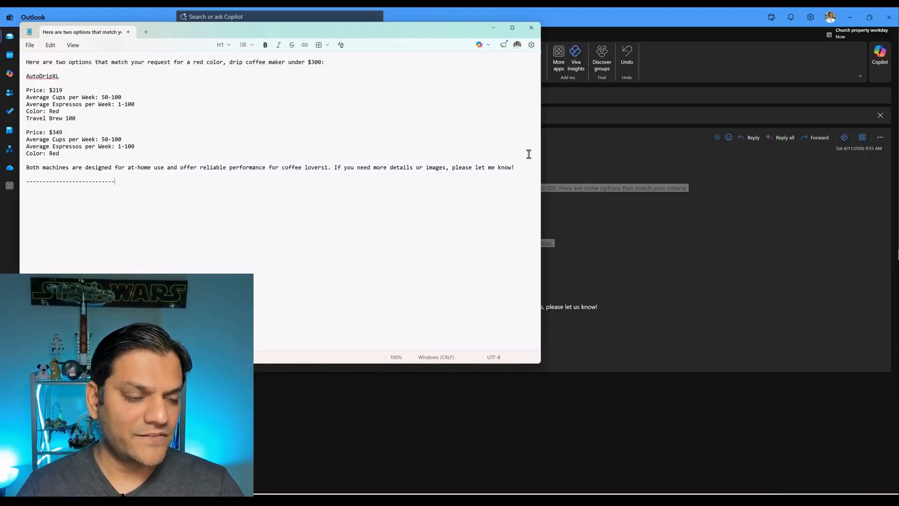
pyautogui.hotkey('ctrl', 'v')
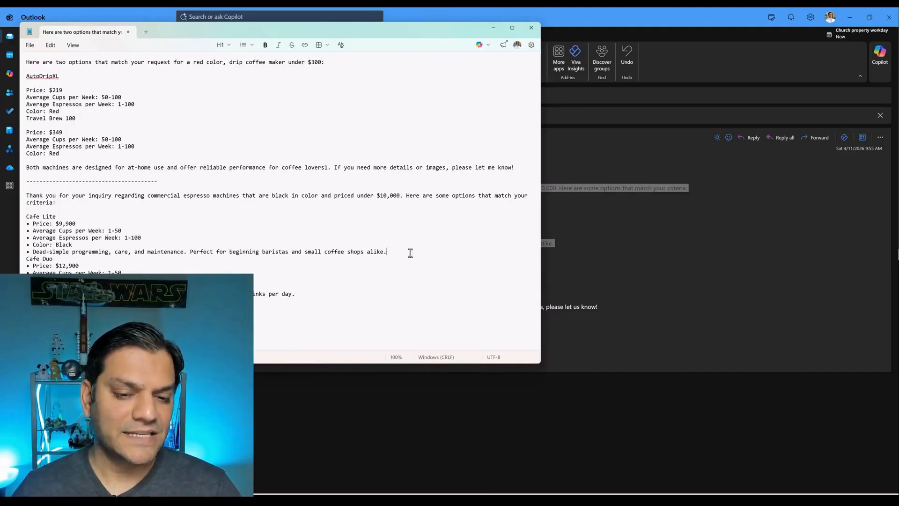
pyautogui.press('Return')
# - Delete the commercial espresso machines email in Outlook and minimize the mail window
pyautogui.click(679, 65)
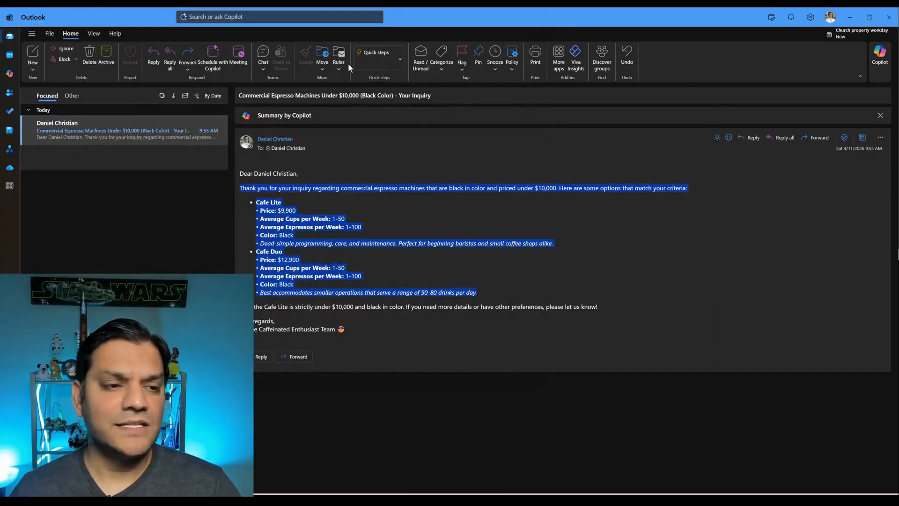
pyautogui.click(222, 131)
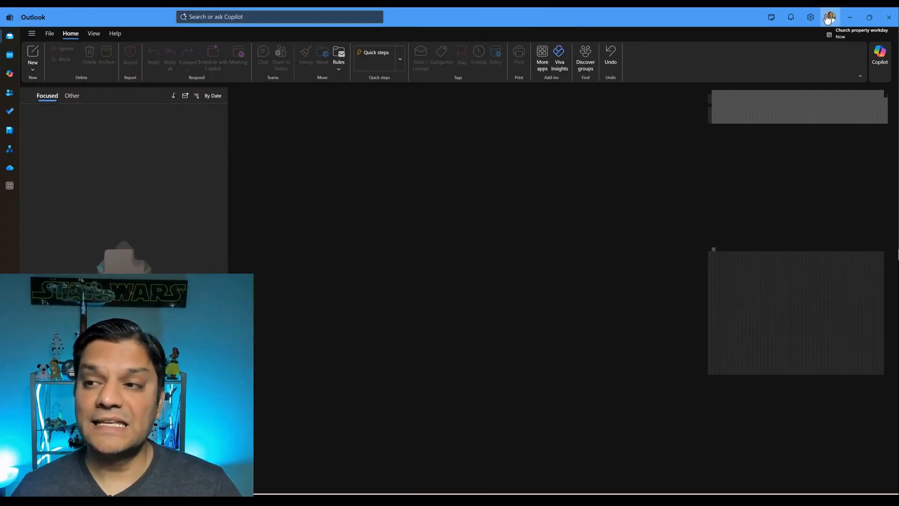
pyautogui.click(850, 17)
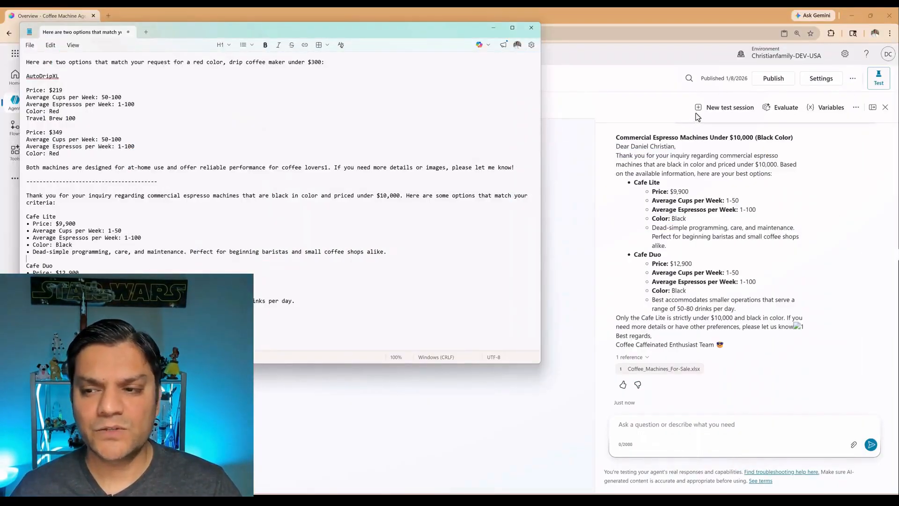
# - Start a new test session and ask: "How many silver color espresso machines do you have for $1000 or less?"
pyautogui.click(698, 112)
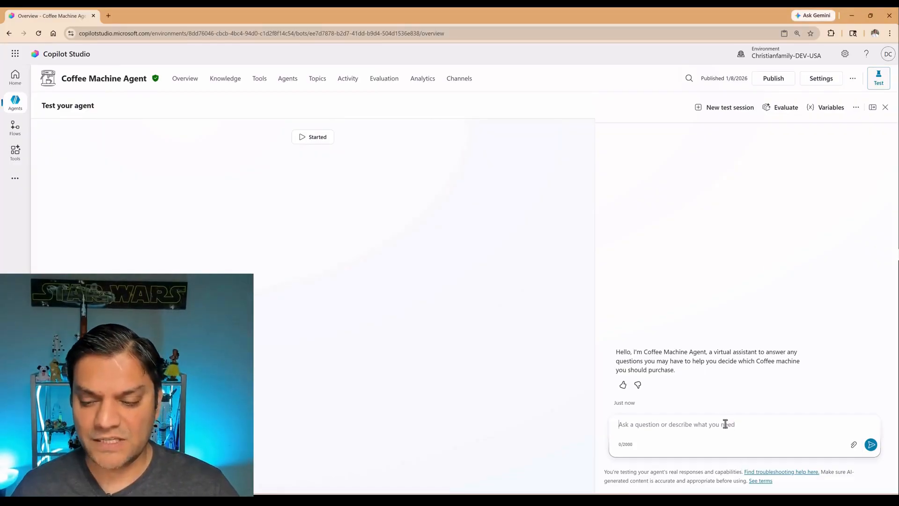
pyautogui.write('How many silver color espresso machines do you have for $1000 or less?')
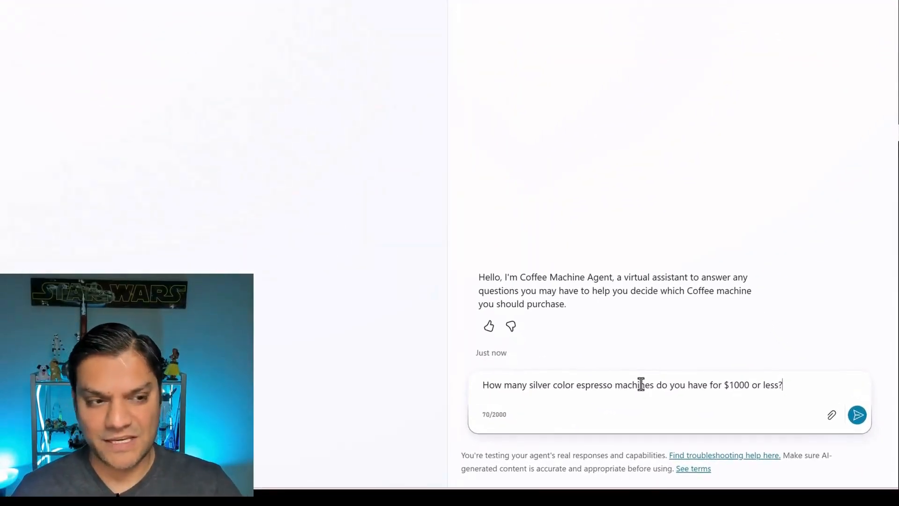
pyautogui.press('Return')
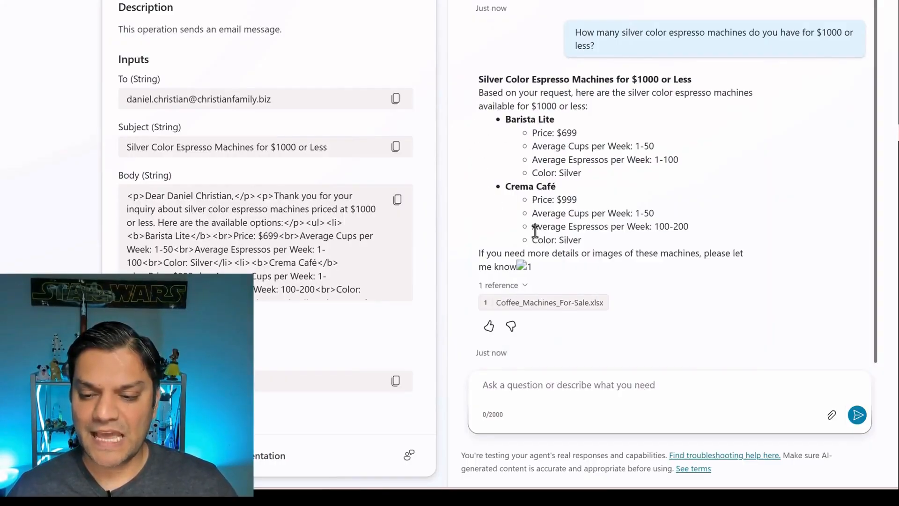
# - Copy the agent's full silver espresso machines answer into the Notepad note below another dashed separator
pyautogui.moveTo(570, 269); pyautogui.dragTo(457, 94)
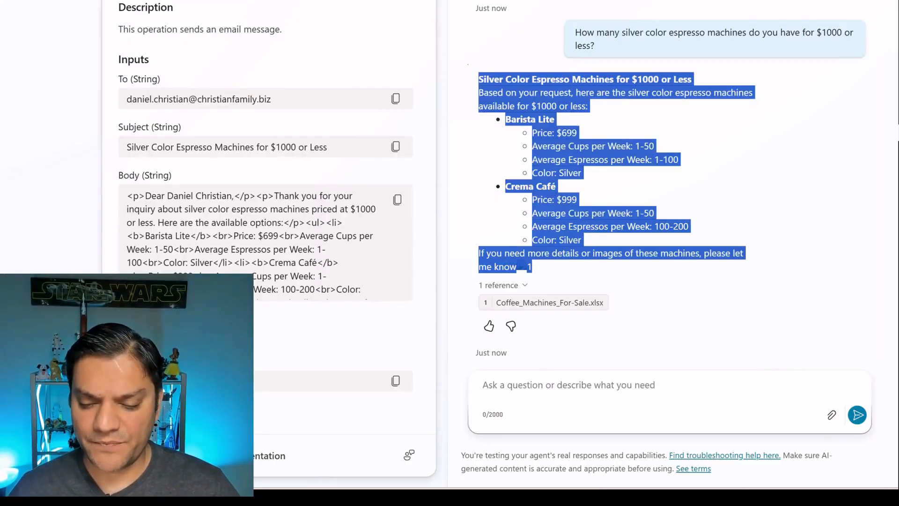
pyautogui.click(579, 498)
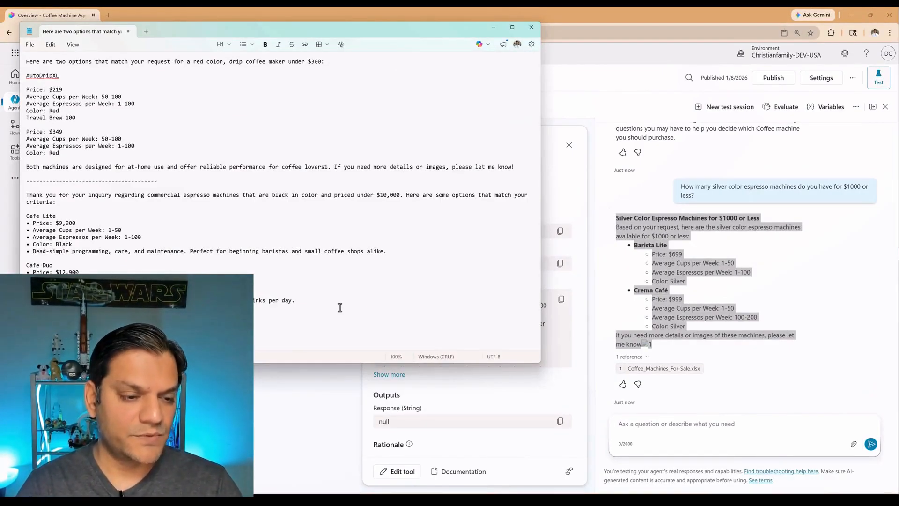
pyautogui.hotkey('ctrl', 'v')
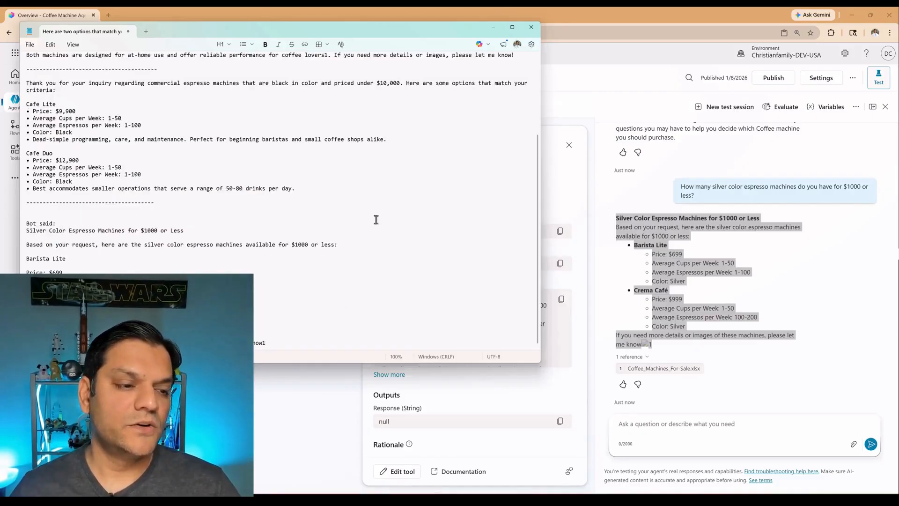
# - Put Notepad away, delete the silver color espresso machines email in Outlook, and minimize the mail window
pyautogui.click(529, 8)
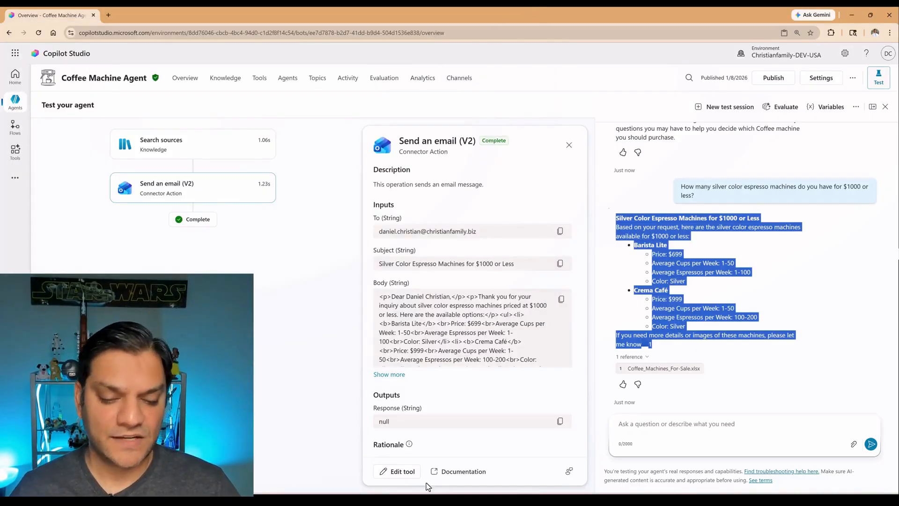
pyautogui.click(430, 500)
pyautogui.click(114, 128)
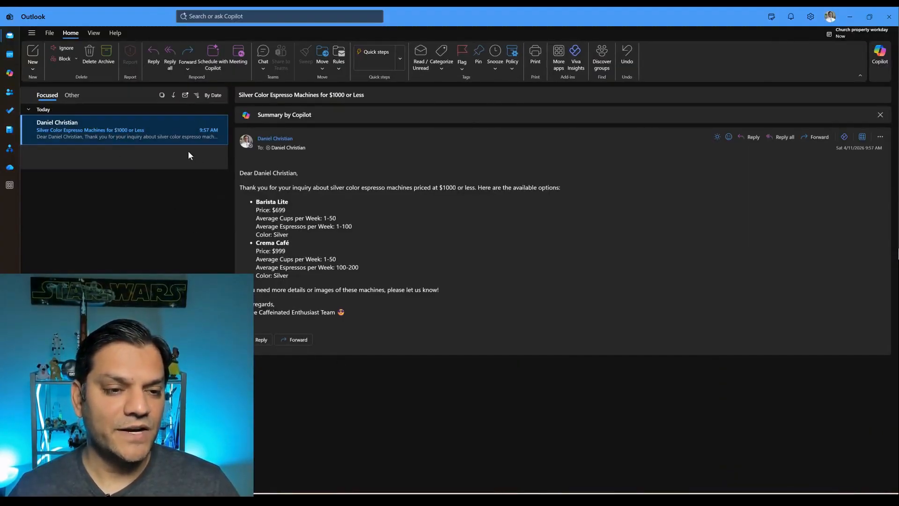
pyautogui.click(225, 135)
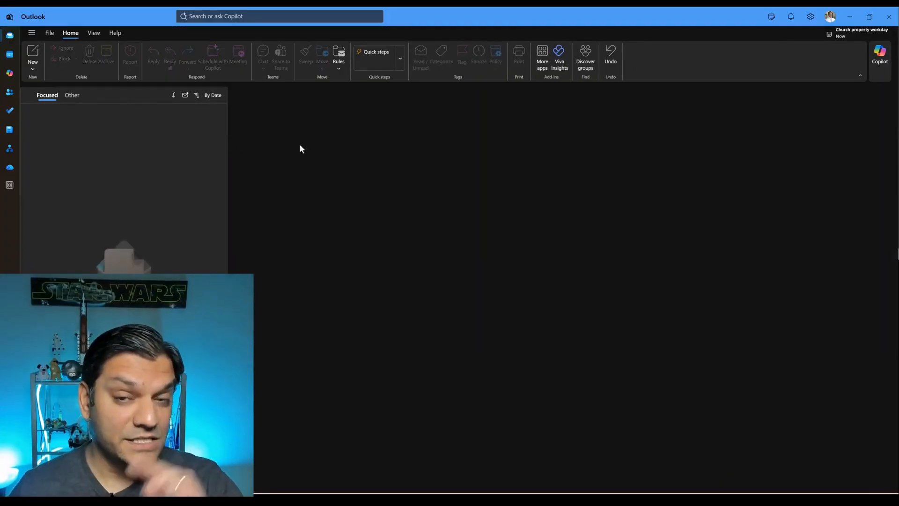
pyautogui.click(846, 18)
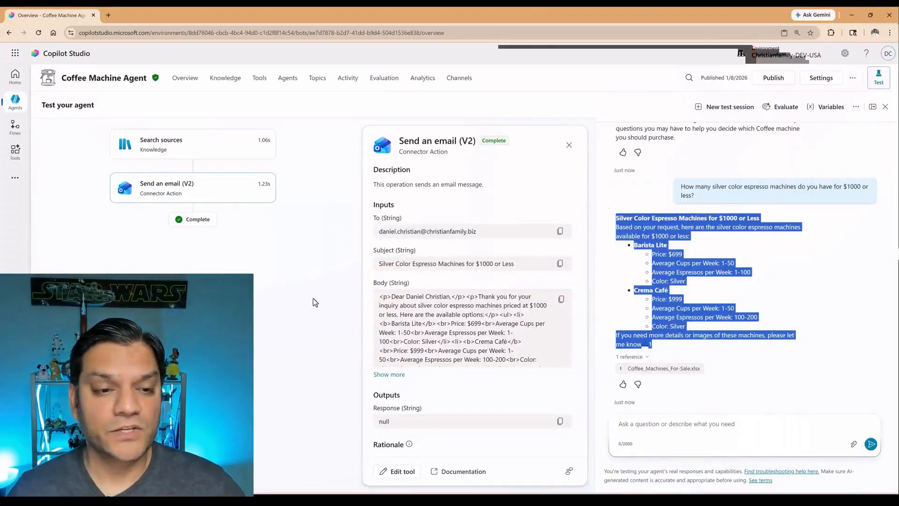
# - Create a new evaluation test set for the Coffee Machine Agent from the current test chat conversation
pyautogui.click(342, 311)
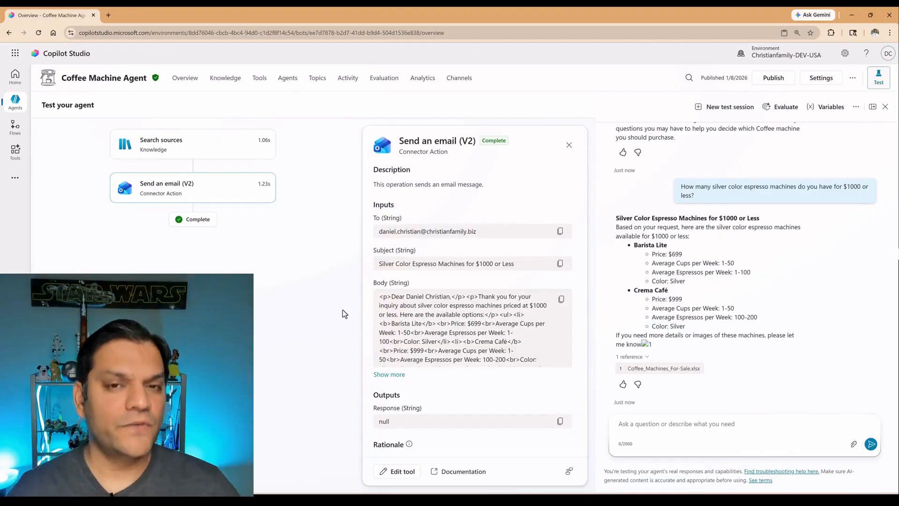
pyautogui.click(369, 84)
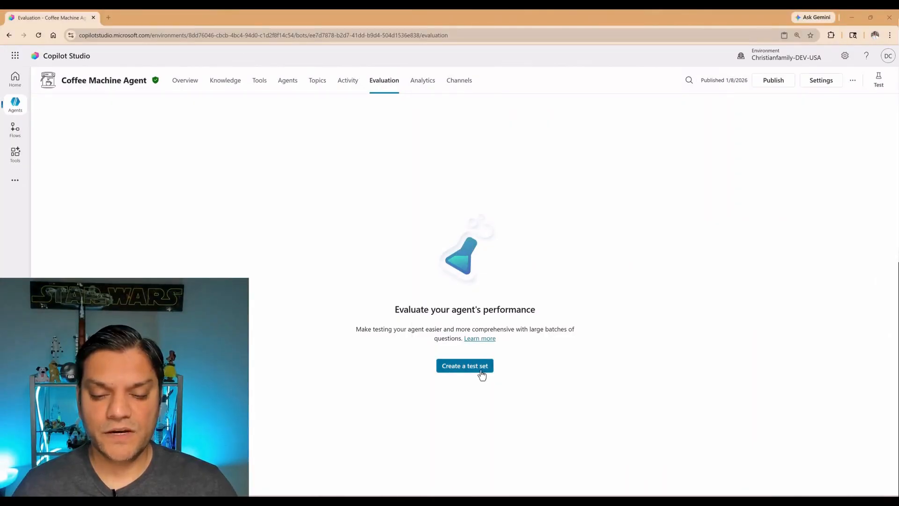
pyautogui.click(482, 374)
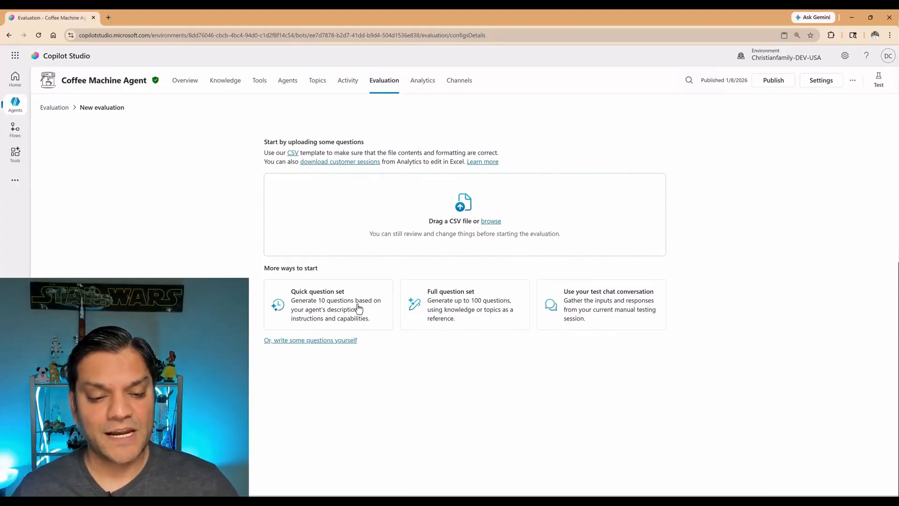
pyautogui.click(618, 319)
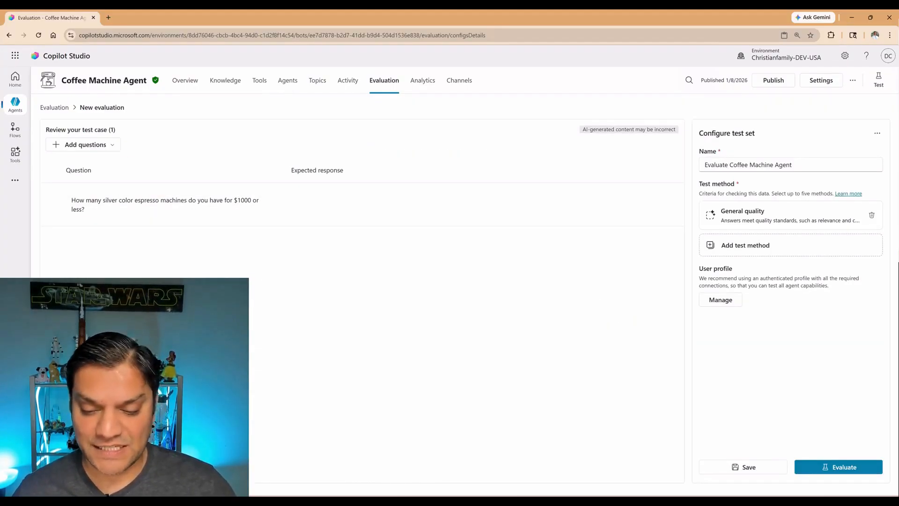
pyautogui.hotkey('alt', 'Tab')
pyautogui.scroll(1, 147, 217)
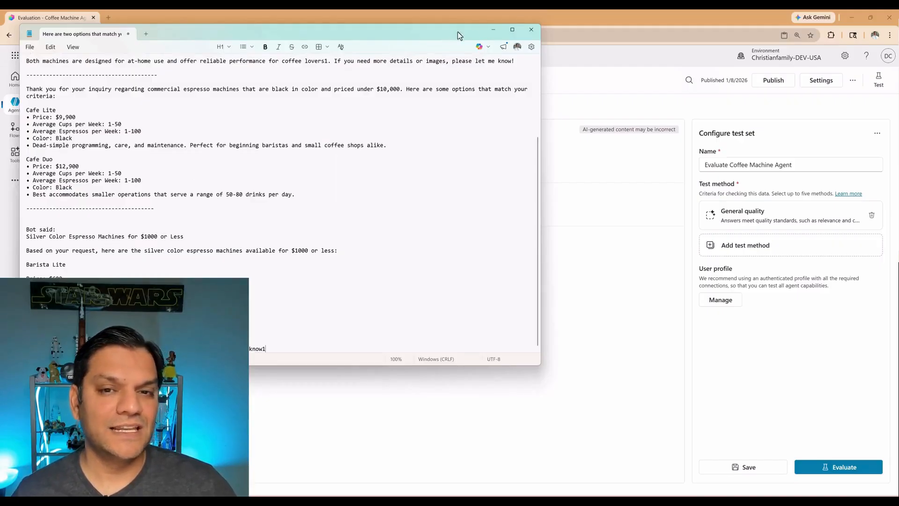
pyautogui.click(477, 14)
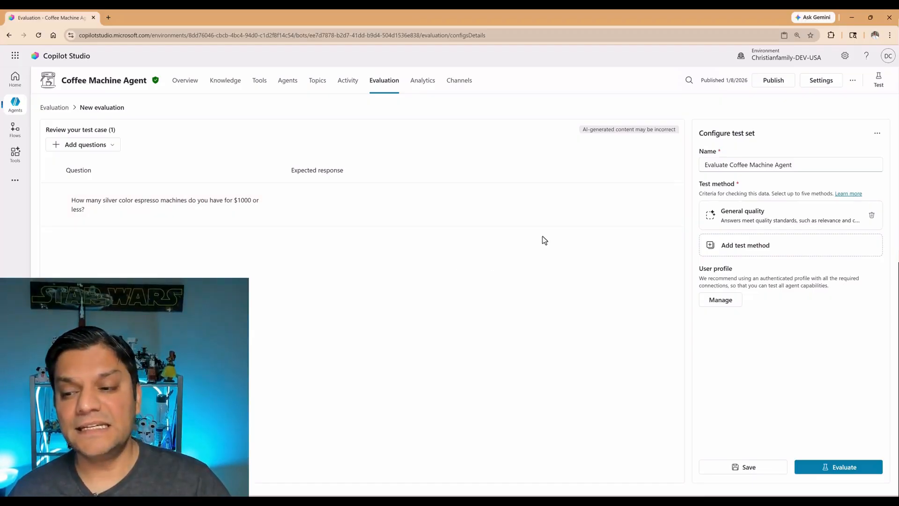
# - Add the Text similarity test method with a pass score of 70 and remove the General quality method
pyautogui.click(798, 243)
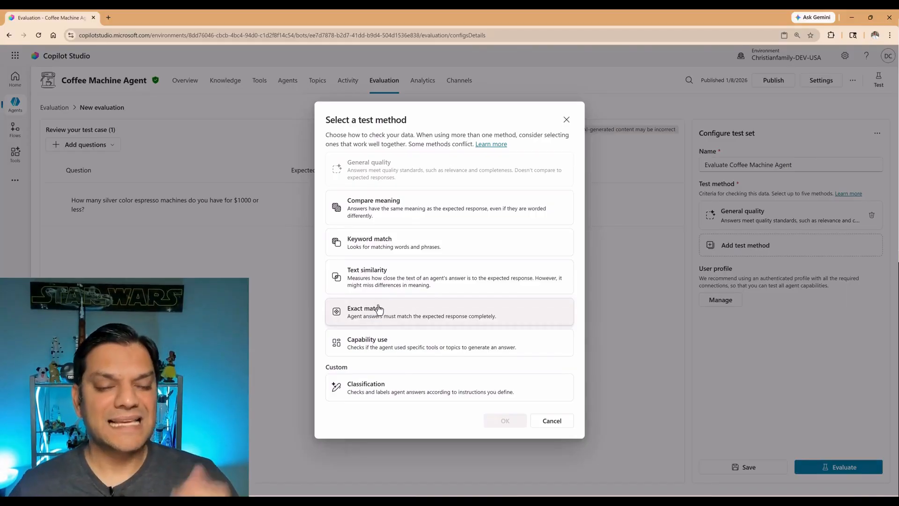
pyautogui.click(384, 274)
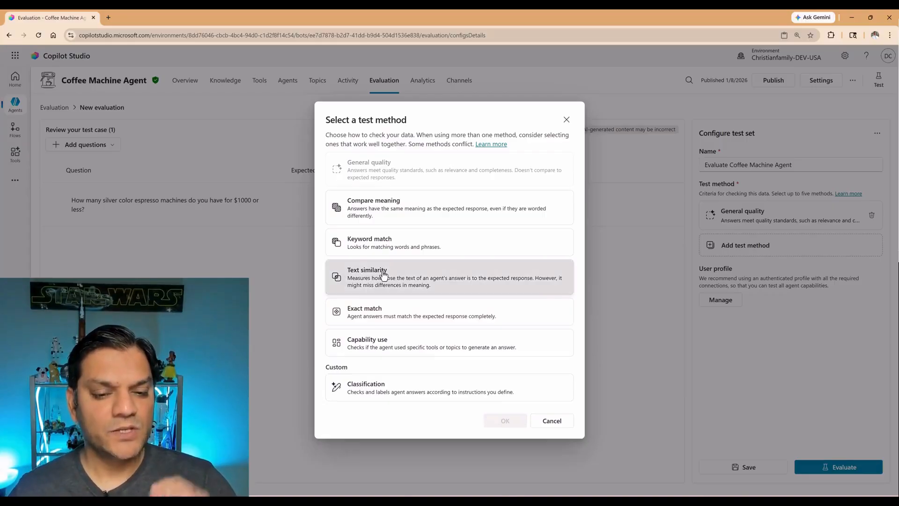
pyautogui.click(499, 430)
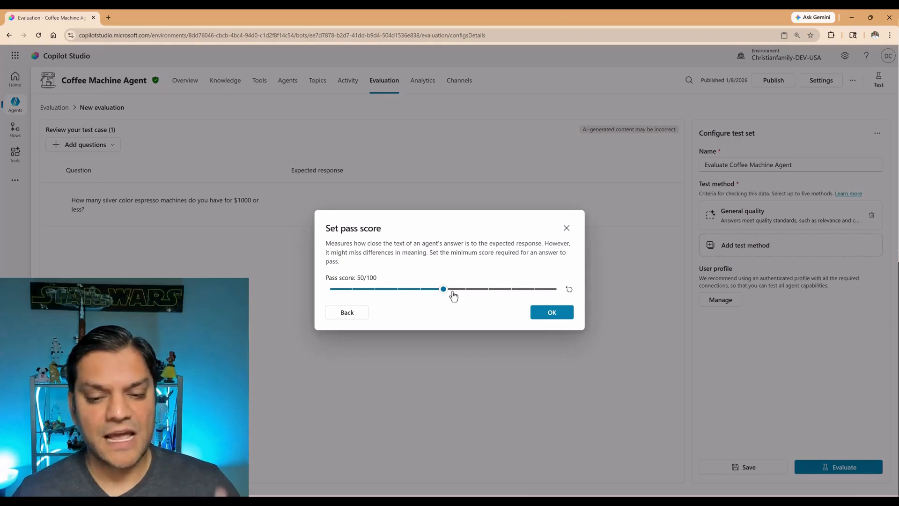
pyautogui.moveTo(443, 291); pyautogui.dragTo(491, 296)
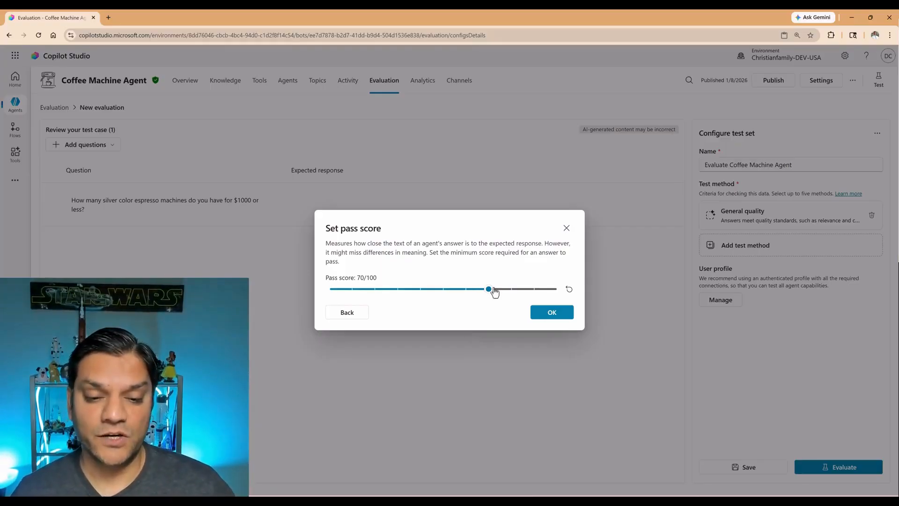
pyautogui.click(551, 292)
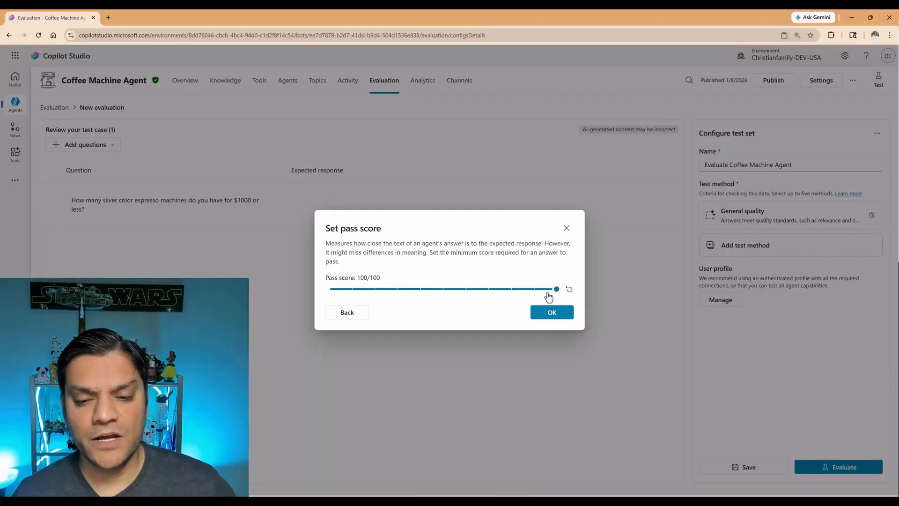
pyautogui.click(533, 290)
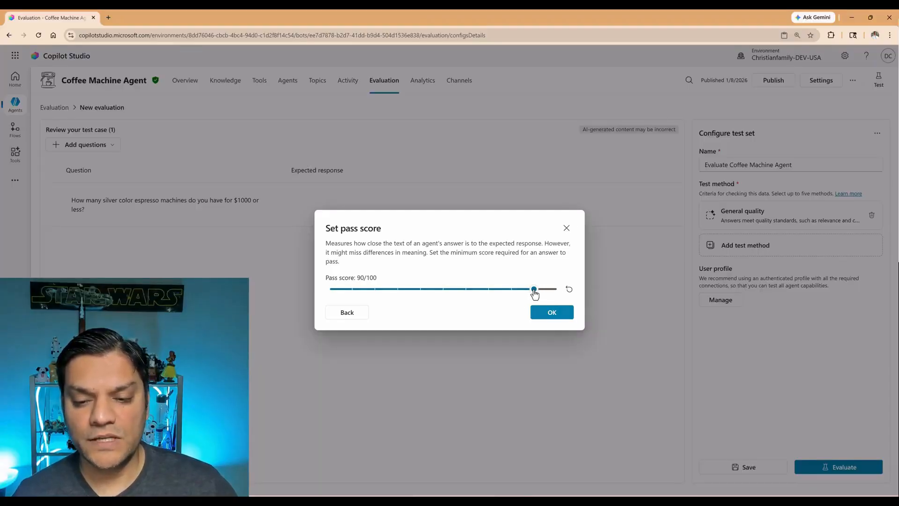
pyautogui.click(511, 290)
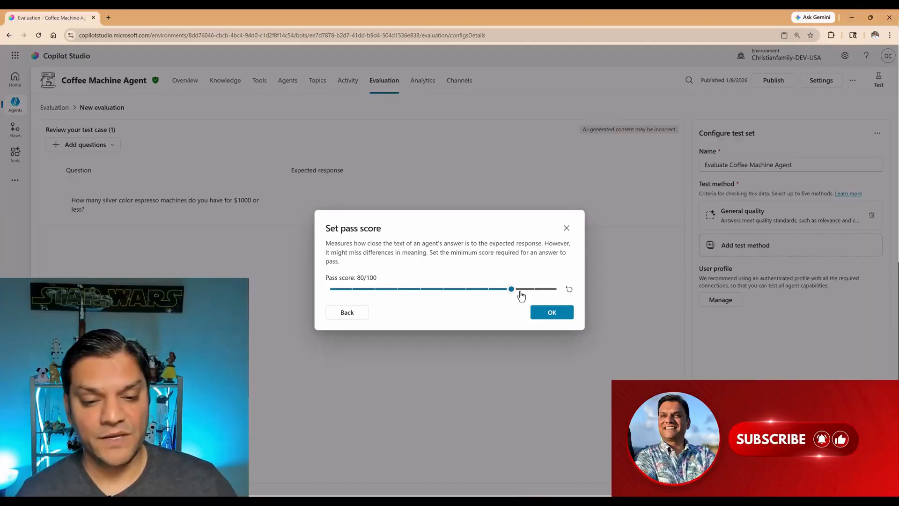
pyautogui.click(490, 293)
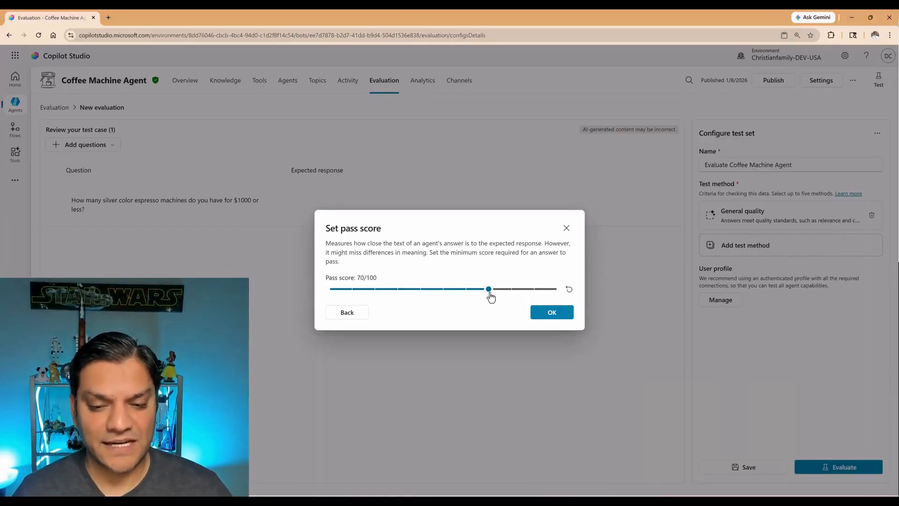
pyautogui.click(539, 315)
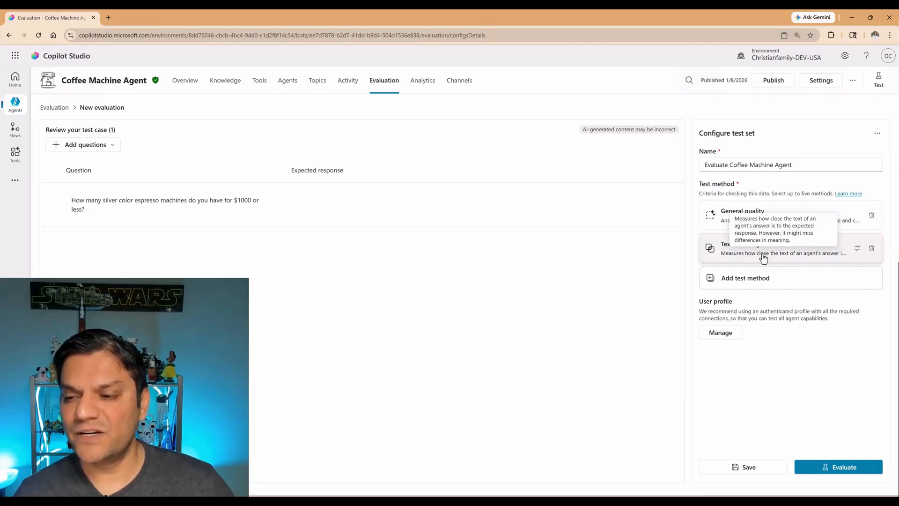
pyautogui.click(872, 219)
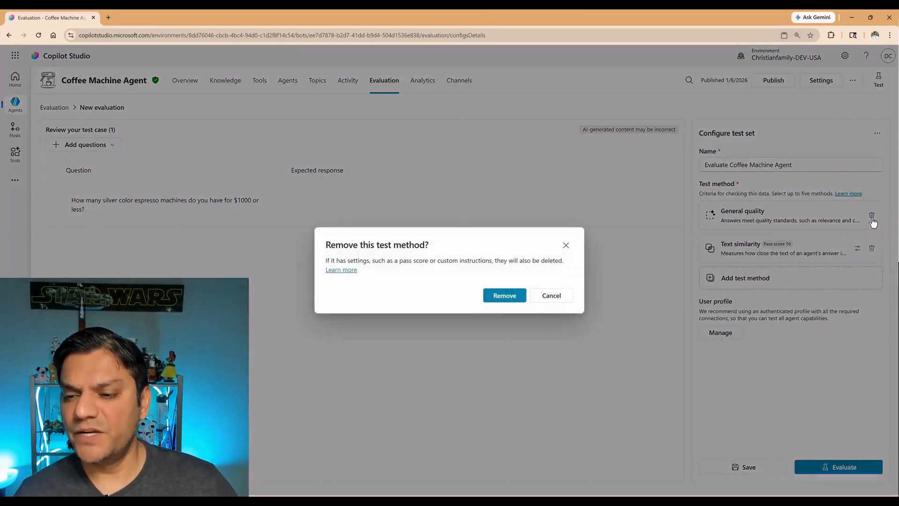
pyautogui.click(505, 301)
# - Open the silver espresso test case for editing, remove the blank line under Barista Lite in Notepad, and copy the Barista Lite and Crema Café details
pyautogui.click(429, 208)
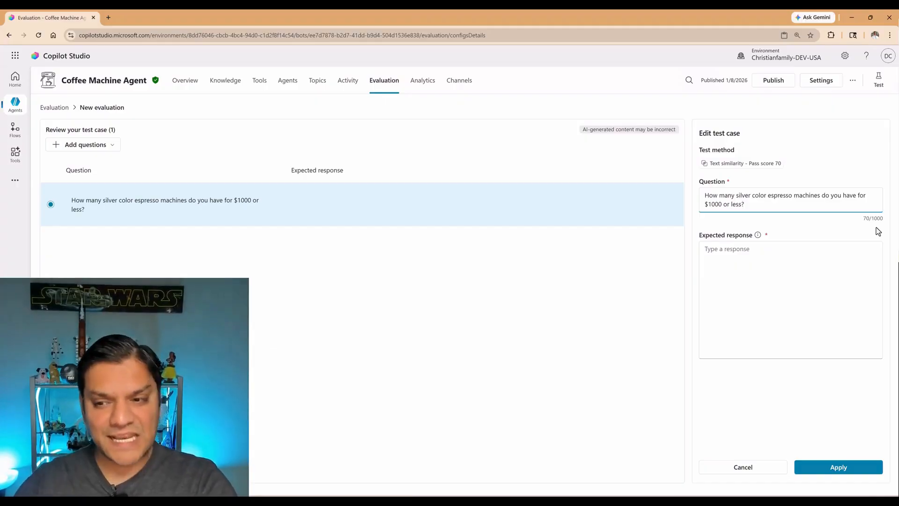
pyautogui.click(822, 296)
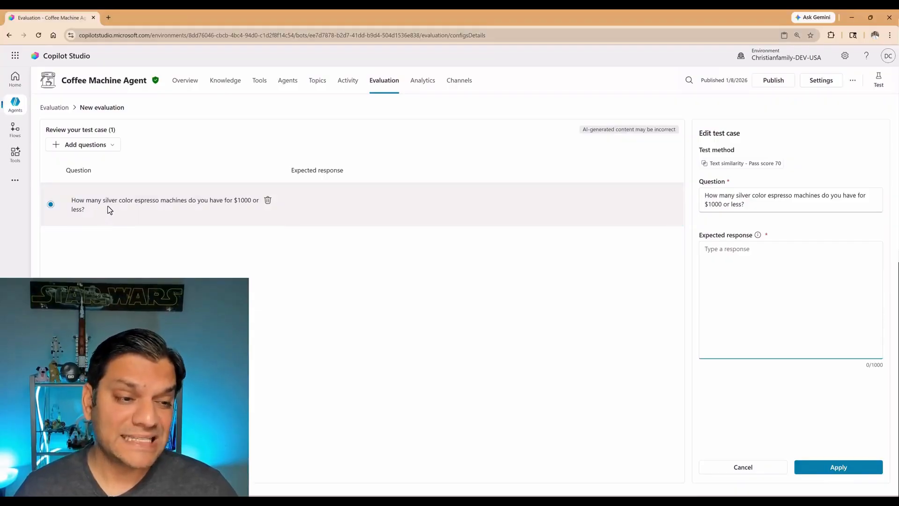
pyautogui.click(203, 213)
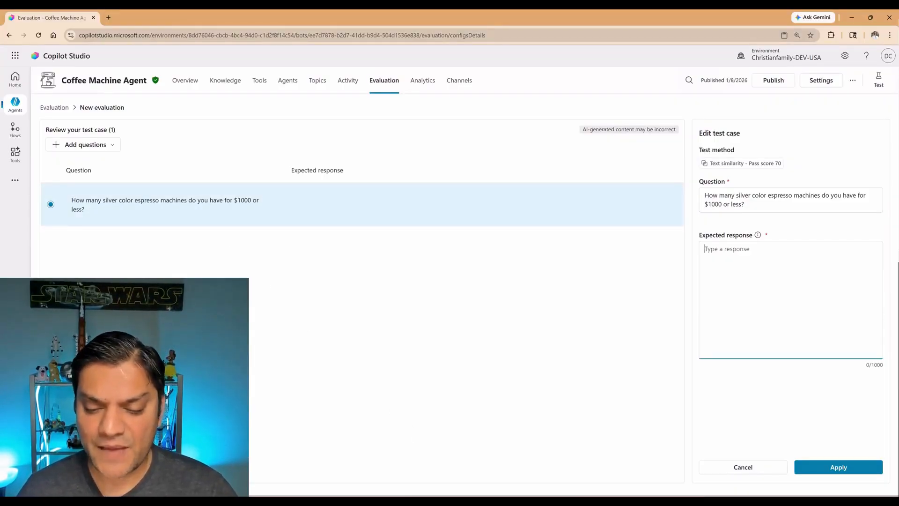
pyautogui.moveTo(576, 502)
pyautogui.click(569, 465)
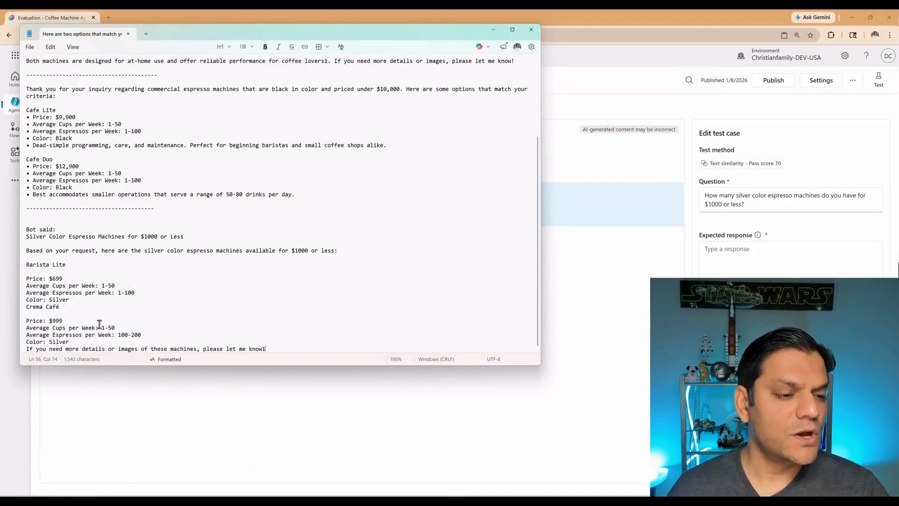
pyautogui.click(39, 269)
pyautogui.press('BackSpace')
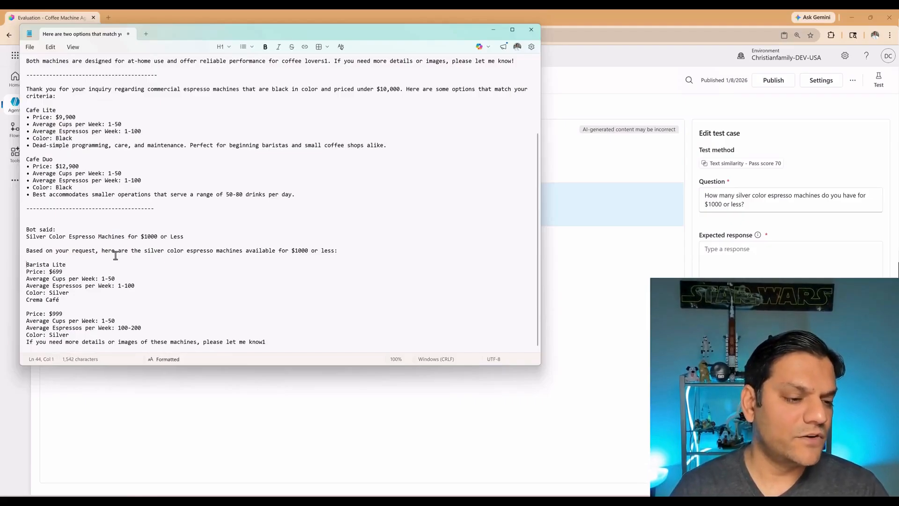
pyautogui.press('Home')
pyautogui.hotkey('shift', 'Down')
pyautogui.hotkey('shift', 'Down')
pyautogui.hotkey('shift', 'Down')
pyautogui.hotkey('shift', 'Down')
pyautogui.hotkey('shift', 'Down')
pyautogui.hotkey('shift', 'Down')
pyautogui.hotkey('shift', 'Down')
pyautogui.hotkey('shift', 'Down')
pyautogui.hotkey('shift', 'Down')
pyautogui.hotkey('shift', 'Down')
pyautogui.hotkey('shift', 'Down')
pyautogui.hotkey('ctrl', 'c')
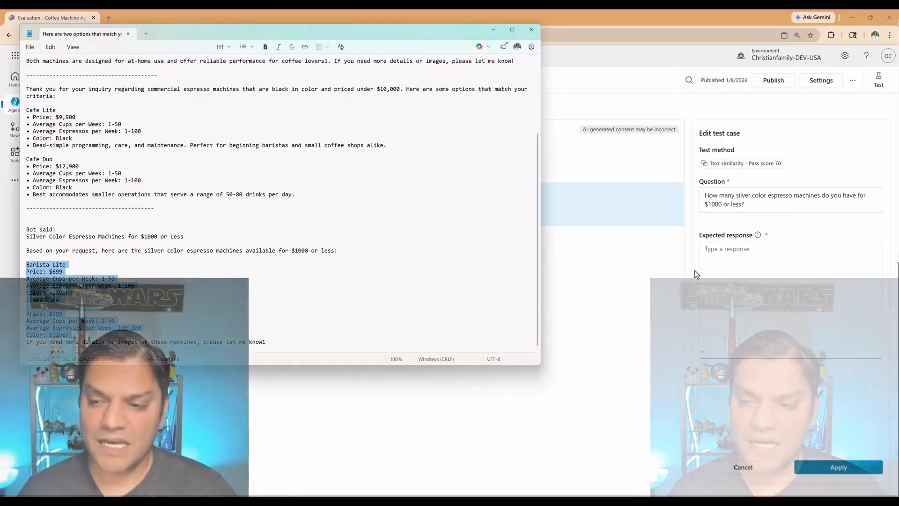
# - Paste the copied Barista Lite and Crema Café details as the test case's expected response, trim the trailing line break, and apply the change
pyautogui.click(735, 280)
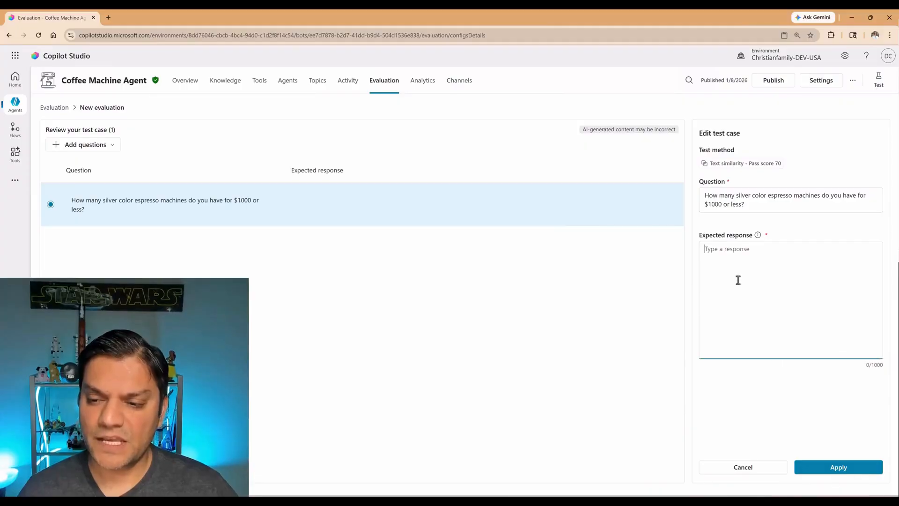
pyautogui.hotkey('ctrl', 'v')
pyautogui.press('BackSpace')
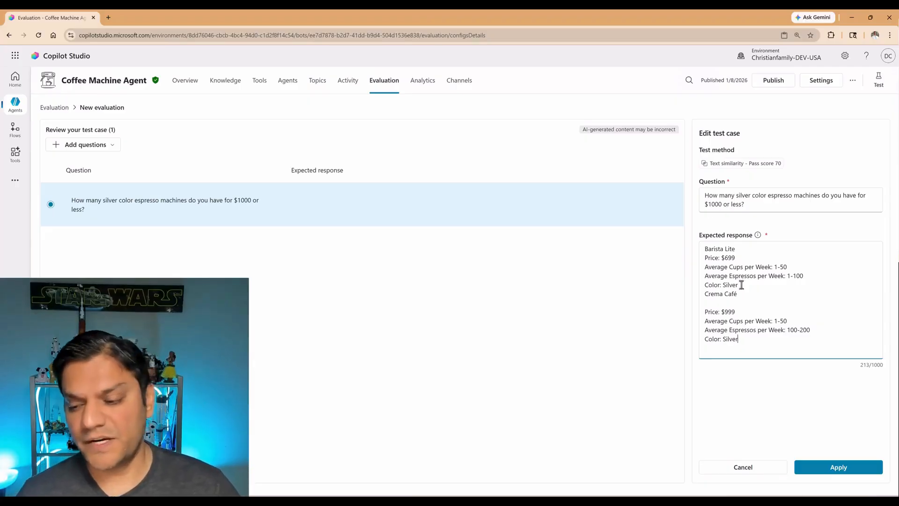
pyautogui.click(824, 471)
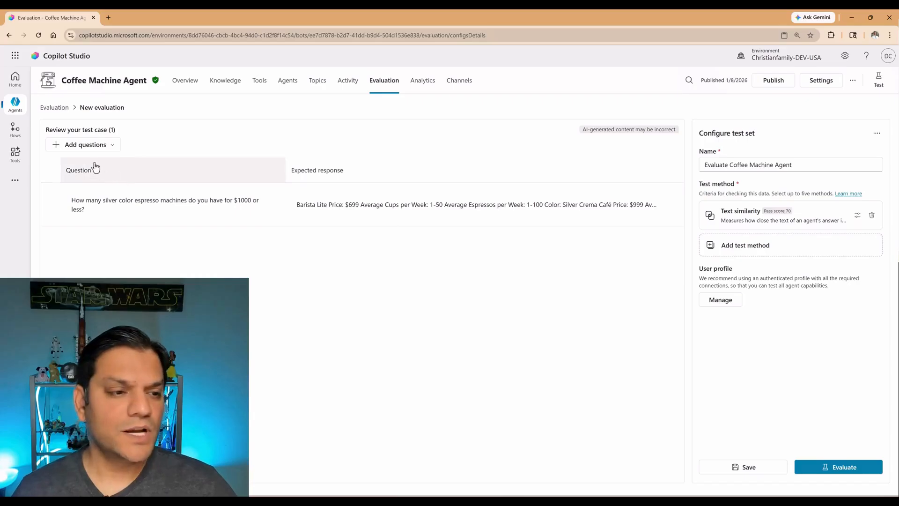
# - Add a self-written test question: "I am looking for a red color, drip coffee maker for less than $300."
pyautogui.click(84, 145)
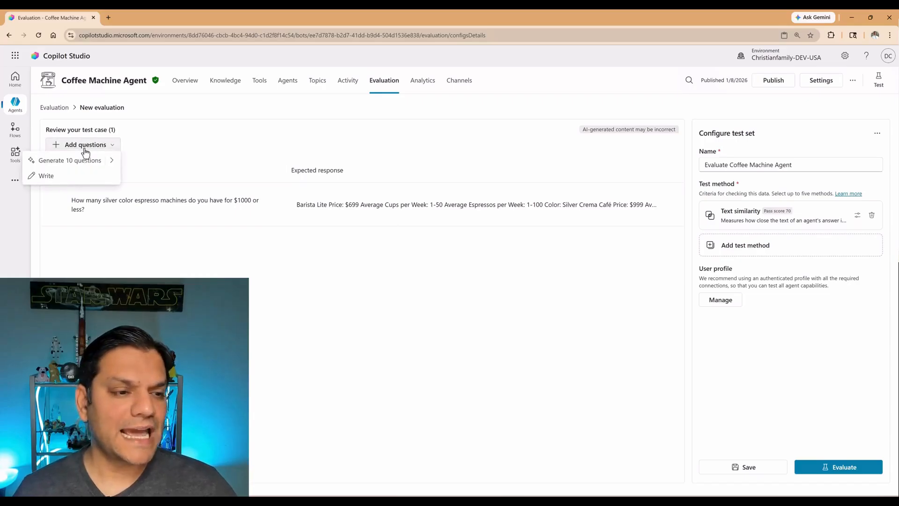
pyautogui.click(72, 178)
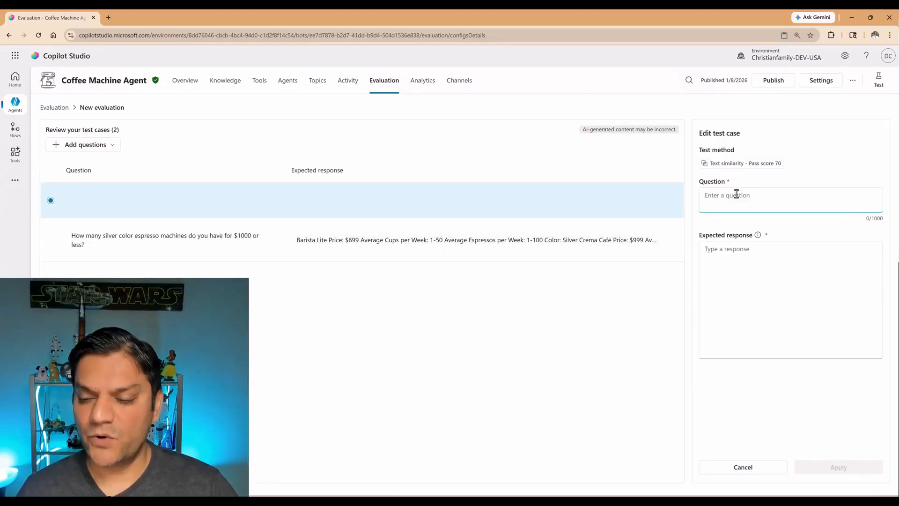
pyautogui.write('I am looking for a red color, drip coffee maker for less than $300.')
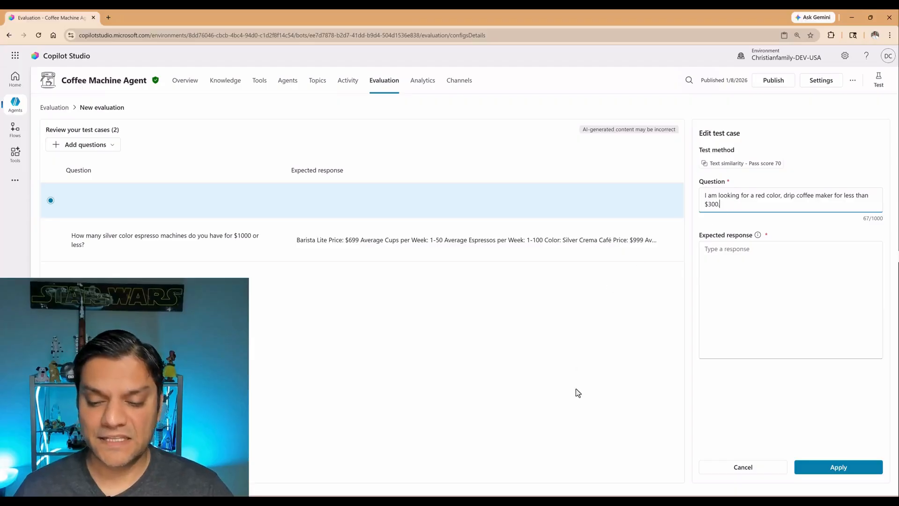
# - Switch to Notepad, remove the blank lines under AutoDripXL and Travel Brew 100, and separate the two machines with a blank line
pyautogui.moveTo(577, 501)
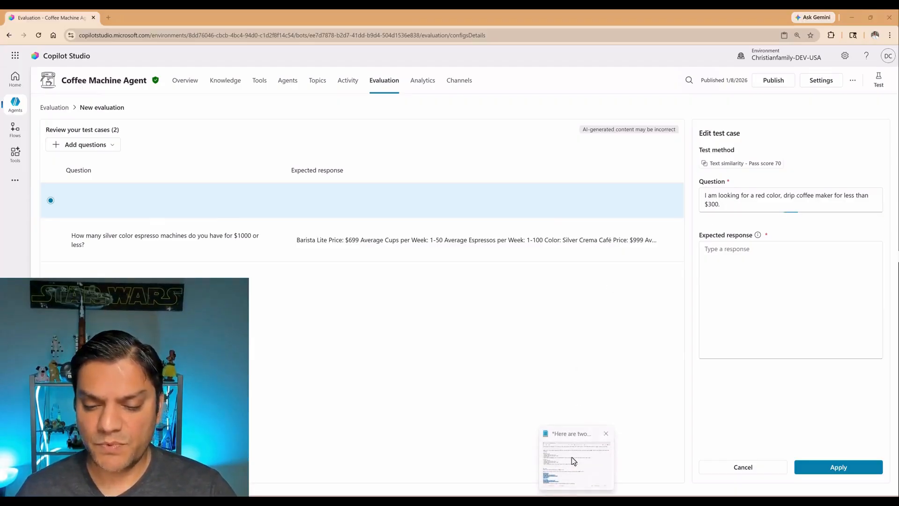
pyautogui.click(570, 460)
pyautogui.scroll(1, 71, 177)
pyautogui.scroll(2, 72, 177)
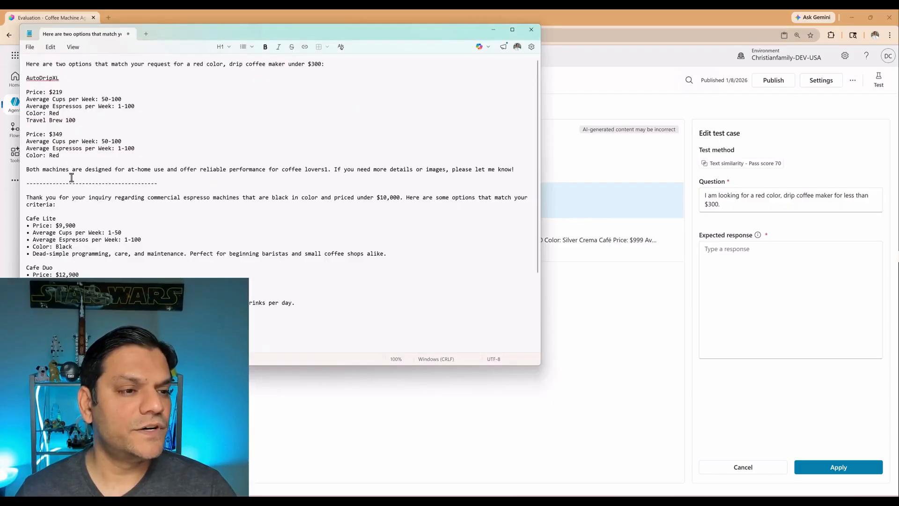
pyautogui.doubleClick(29, 78)
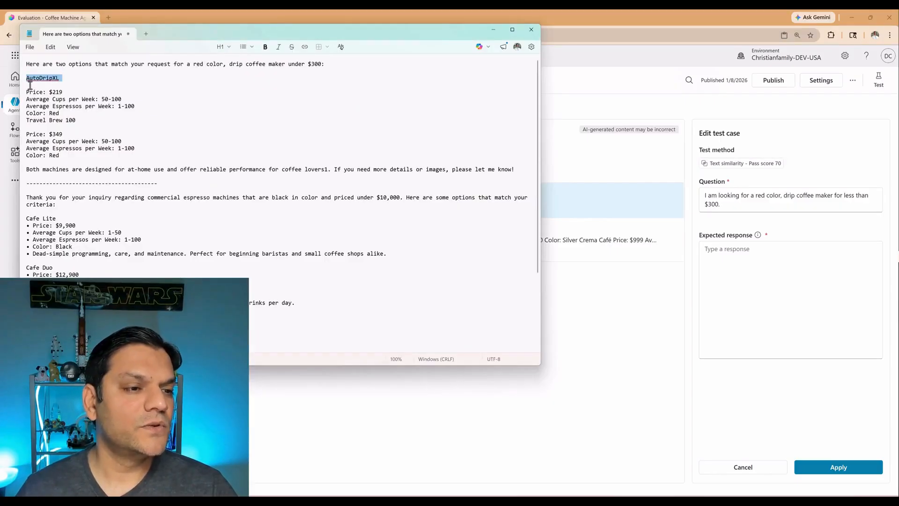
pyautogui.click(32, 87)
pyautogui.press('BackSpace')
pyautogui.press('Down')
pyautogui.press('Down')
pyautogui.press('Down')
pyautogui.press('Down')
pyautogui.press('Return')
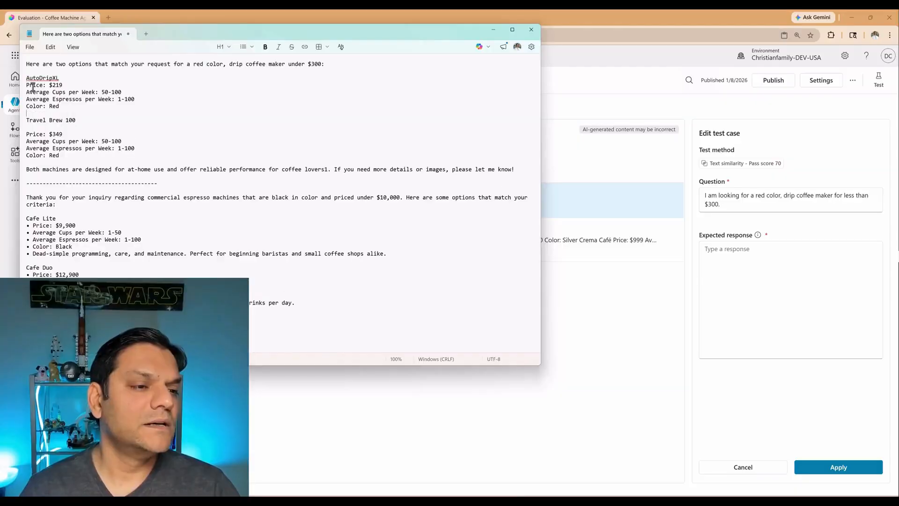
pyautogui.press('BackSpace')
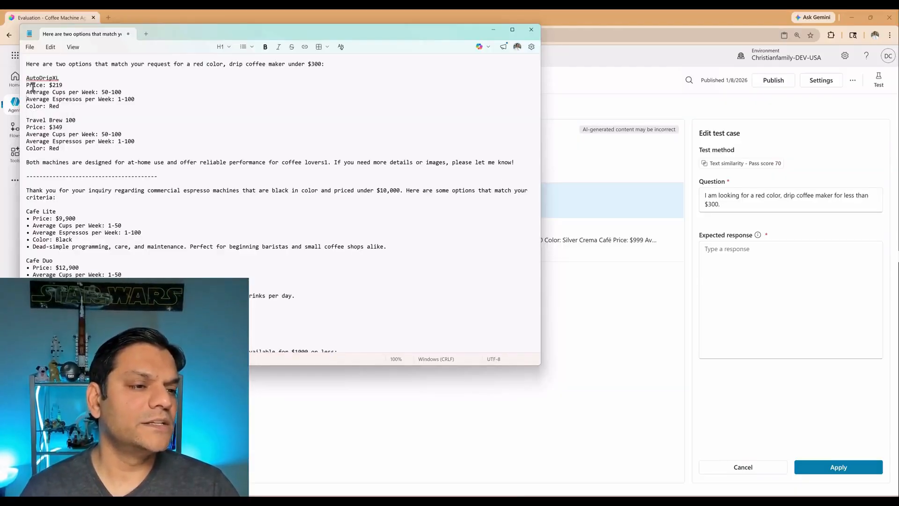
# - Copy the AutoDripXL and Travel Brew 100 details, from the first machine's name through the second machine's color
pyautogui.hotkey('shift', 'Down')
pyautogui.hotkey('shift', 'Down')
pyautogui.hotkey('shift', 'Down')
pyautogui.hotkey('shift', 'Down')
pyautogui.hotkey('shift', 'Down')
pyautogui.hotkey('shift', 'Down')
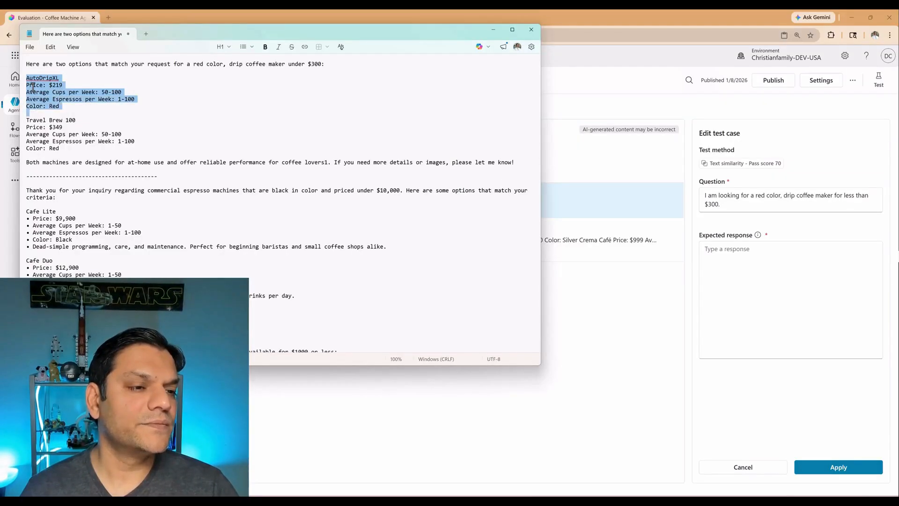
pyautogui.press('Up')
pyautogui.press('Up')
pyautogui.hotkey('shift', 'Down')
pyautogui.hotkey('shift', 'Down')
pyautogui.hotkey('shift', 'Down')
pyautogui.hotkey('shift', 'Down')
pyautogui.hotkey('shift', 'Down')
pyautogui.hotkey('shift', 'Down')
pyautogui.hotkey('shift', 'Down')
pyautogui.hotkey('shift', 'Down')
pyautogui.hotkey('shift', 'Down')
pyautogui.hotkey('shift', 'Down')
pyautogui.hotkey('shift', 'Down')
pyautogui.hotkey('ctrl', 'c')
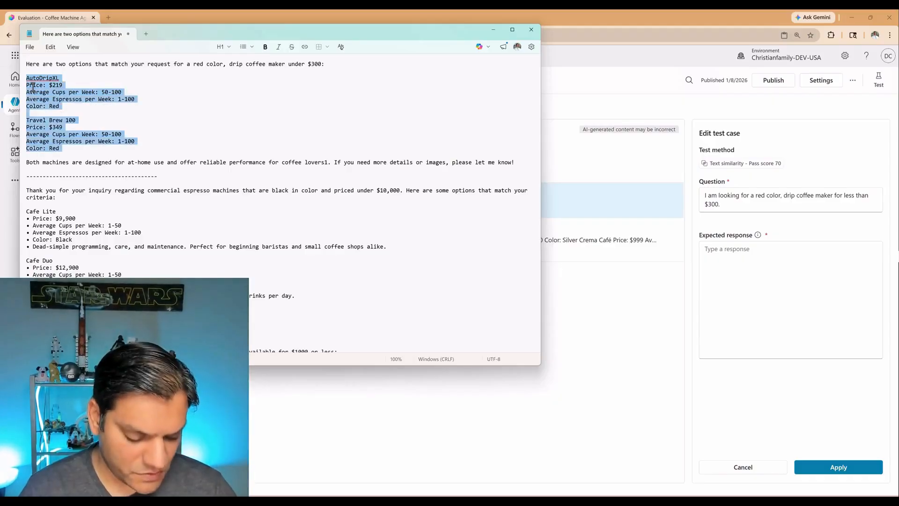
# - Paste the copied details as the red drip coffee maker question's expected response in Copilot Studio, apply the change, and save the test set
pyautogui.click(773, 299)
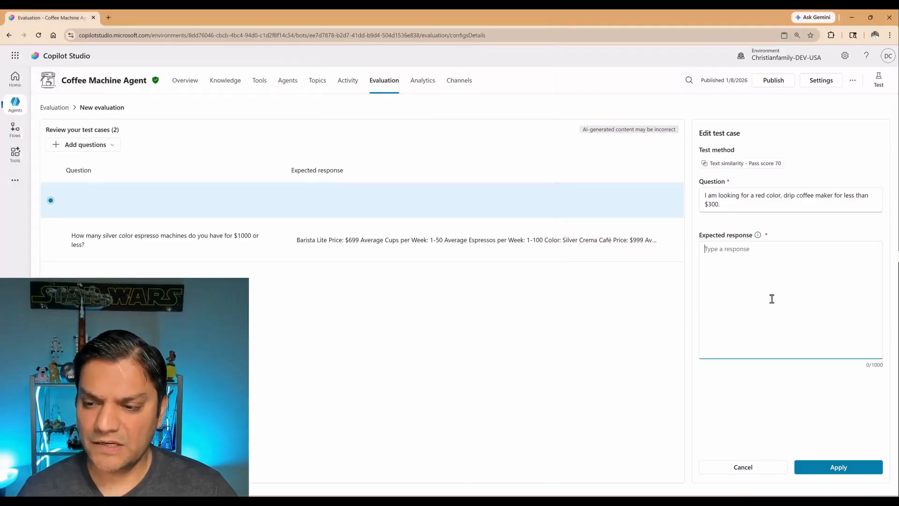
pyautogui.hotkey('ctrl', 'v')
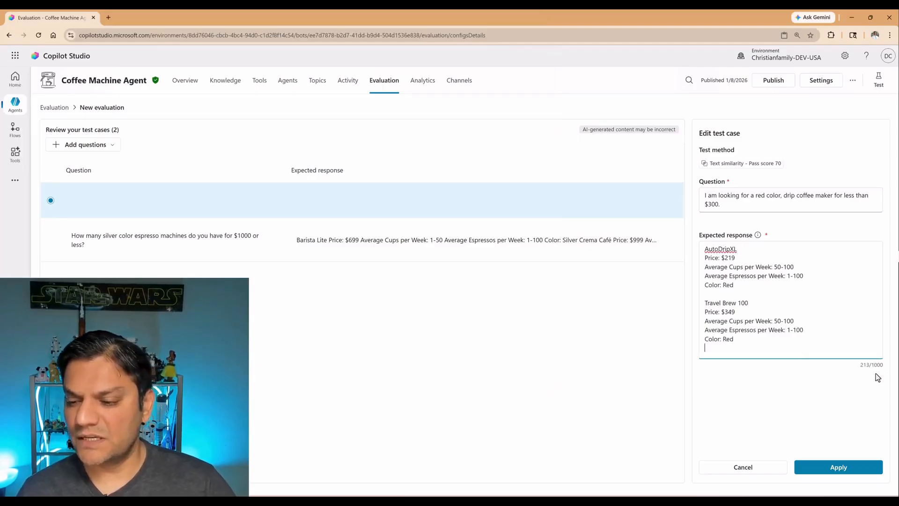
pyautogui.click(830, 467)
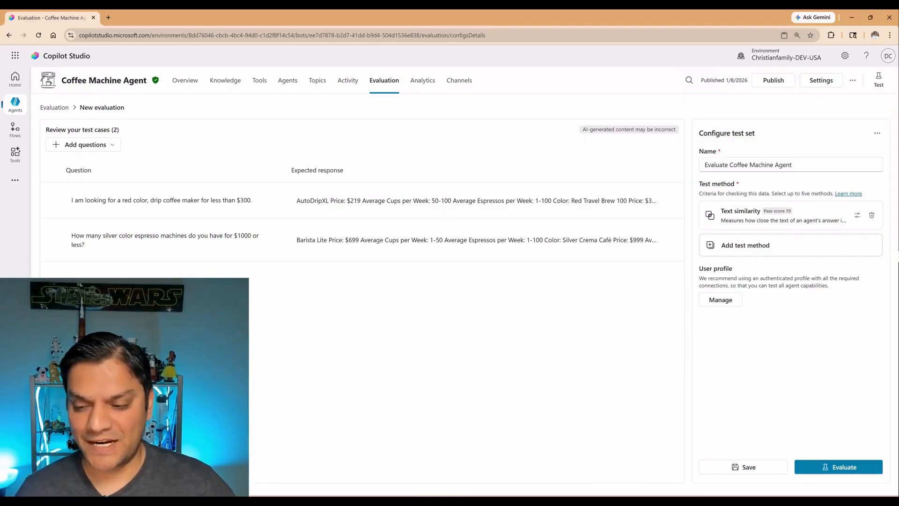
pyautogui.click(773, 473)
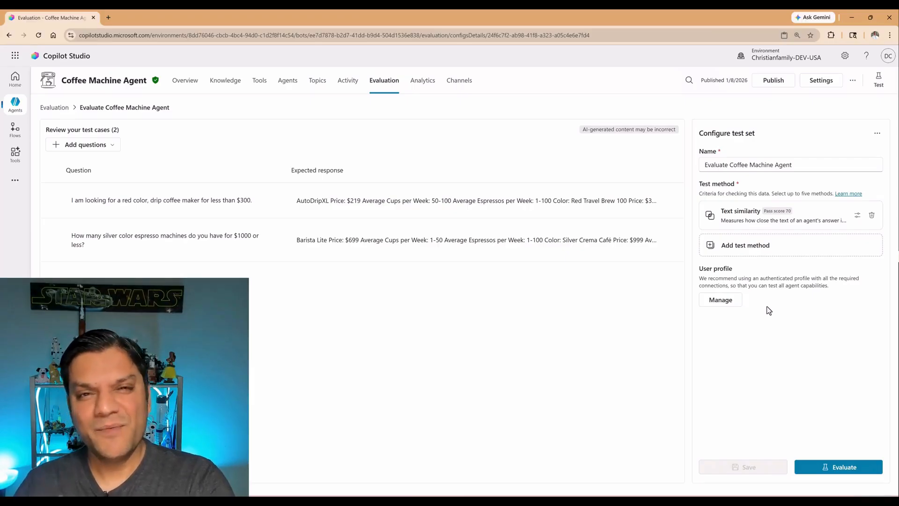
# - Set the test set's user profile to the connected account, choose the working Office 365 Outlook connection, and save the profile
pyautogui.click(733, 301)
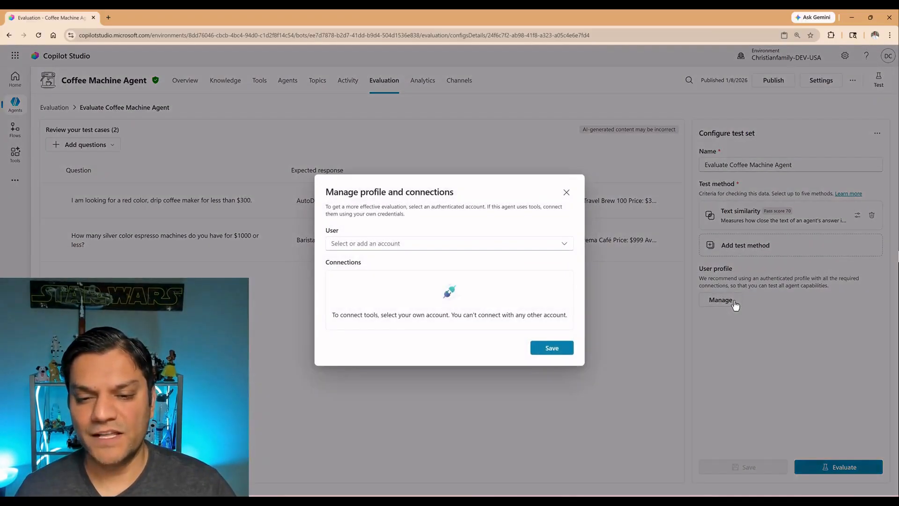
pyautogui.click(515, 250)
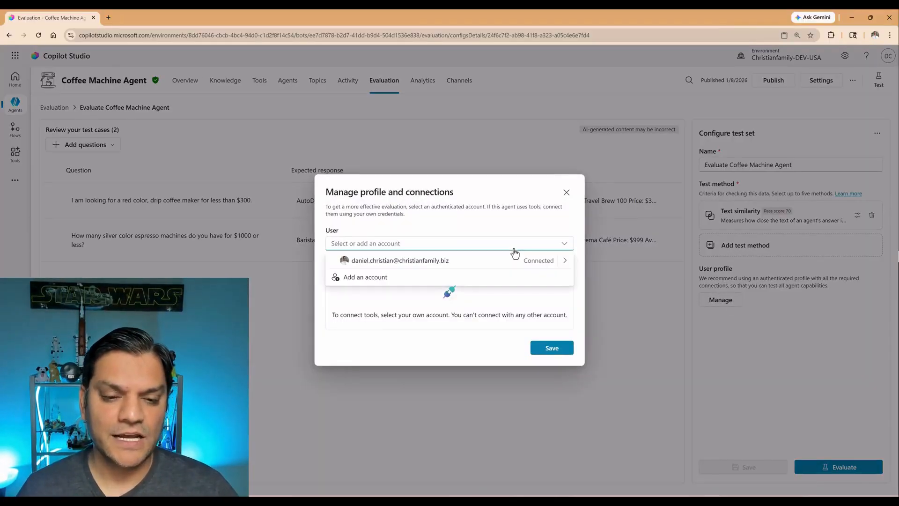
pyautogui.click(400, 260)
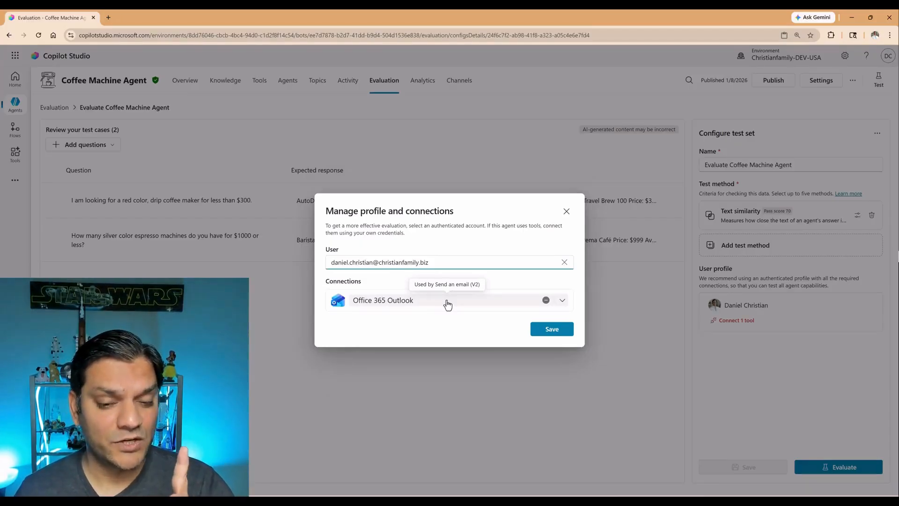
pyautogui.click(447, 303)
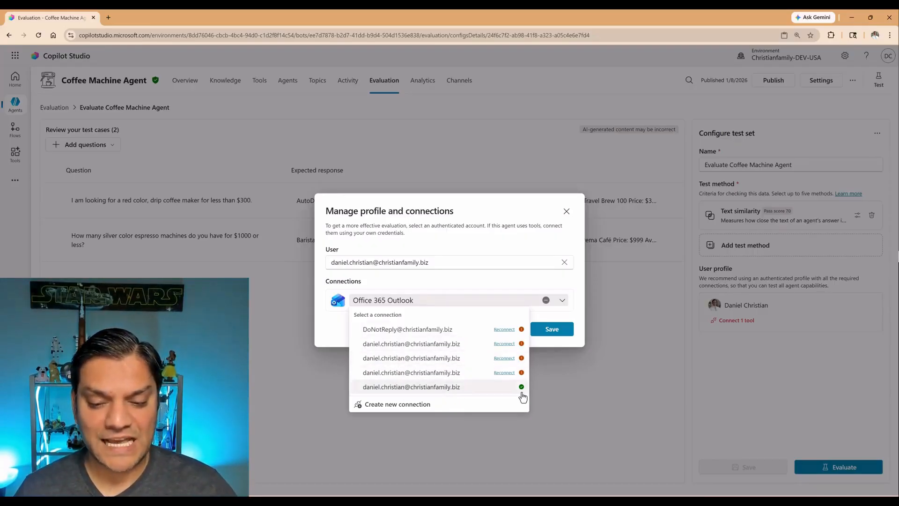
pyautogui.click(478, 392)
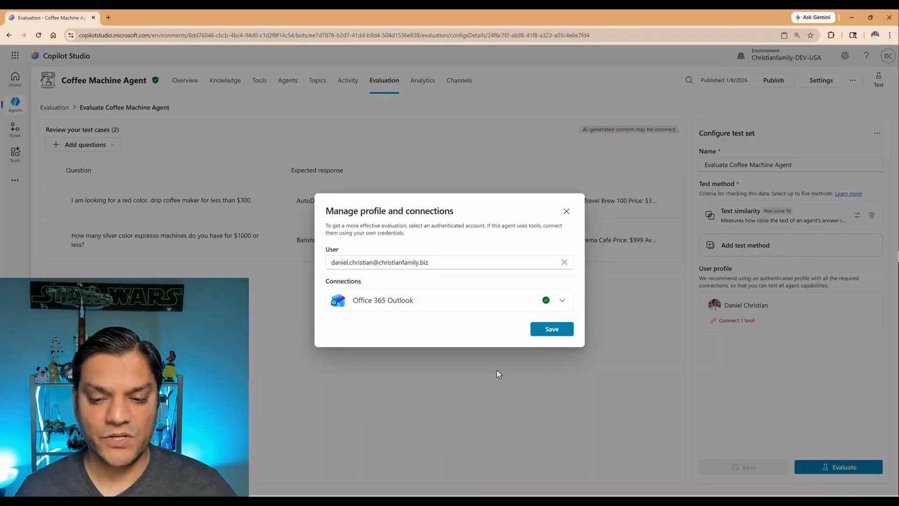
pyautogui.click(548, 330)
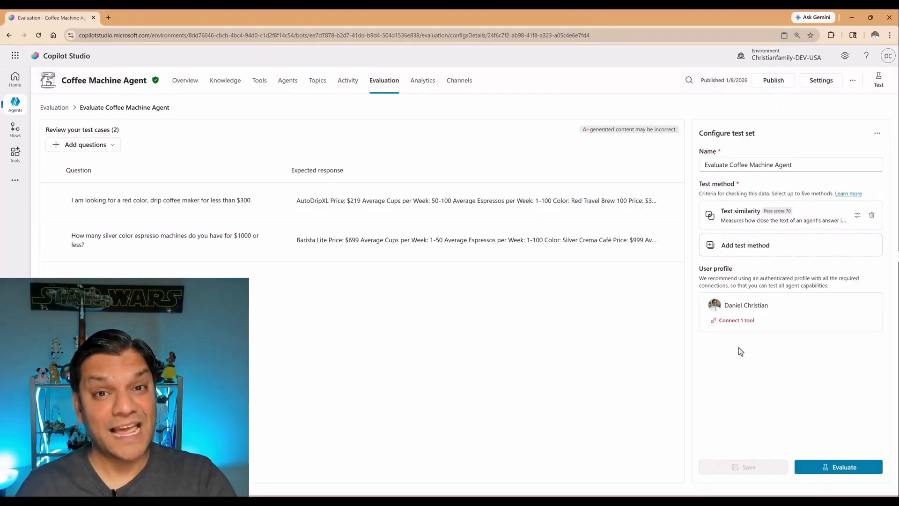
# - Check and resave the profile's Office 365 Outlook connection, and start the evaluation
pyautogui.click(739, 321)
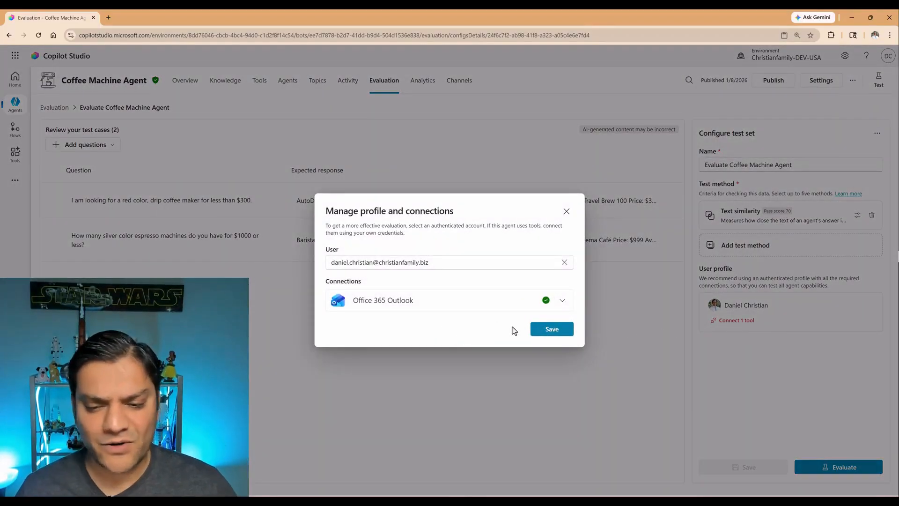
pyautogui.click(536, 330)
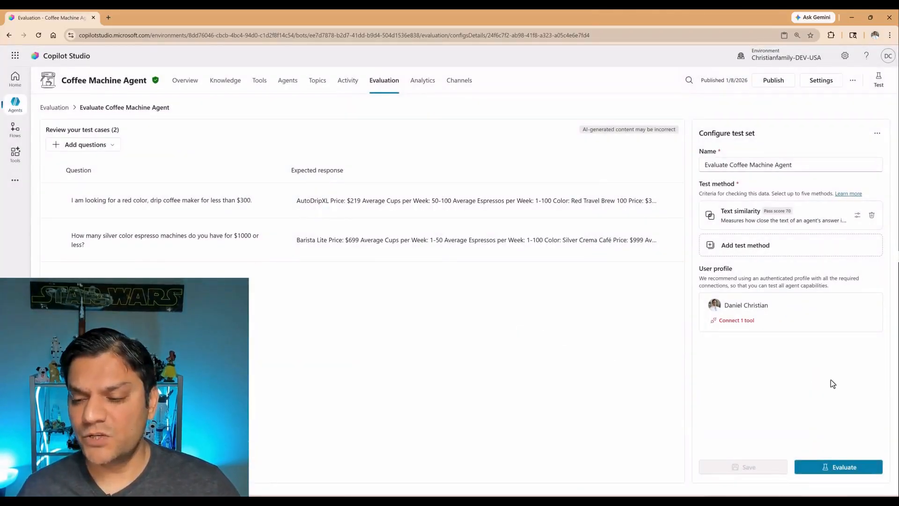
pyautogui.click(837, 472)
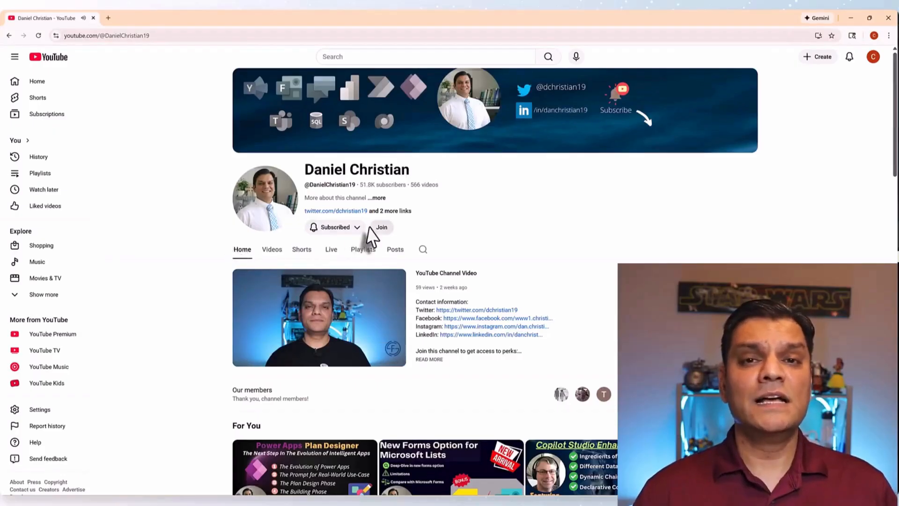
pyautogui.click(378, 228)
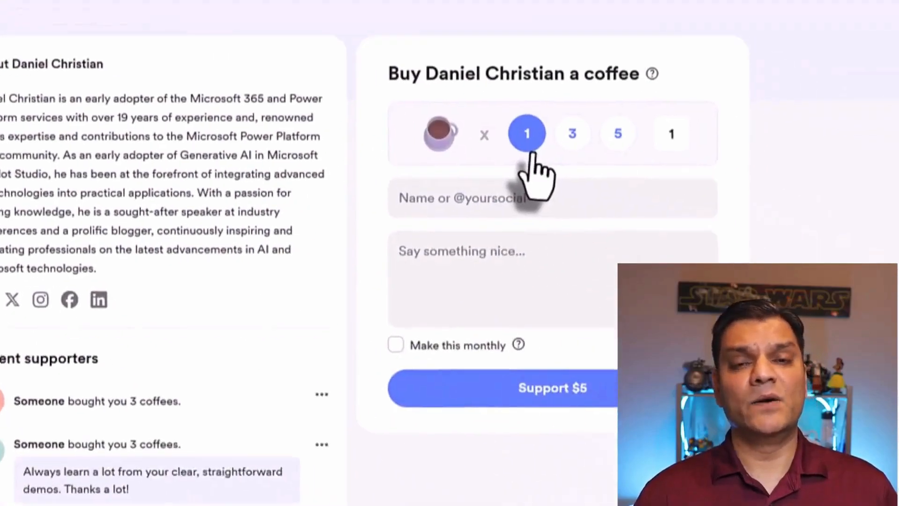
pyautogui.click(572, 134)
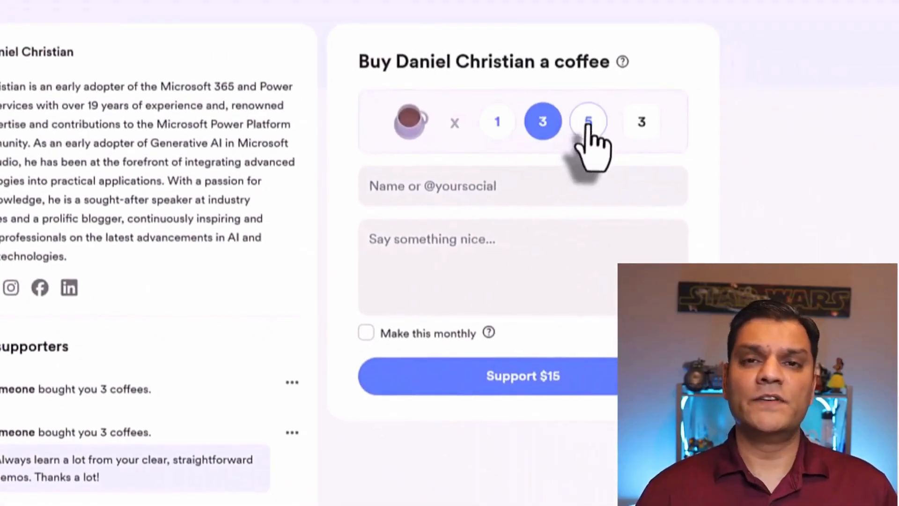
pyautogui.click(588, 123)
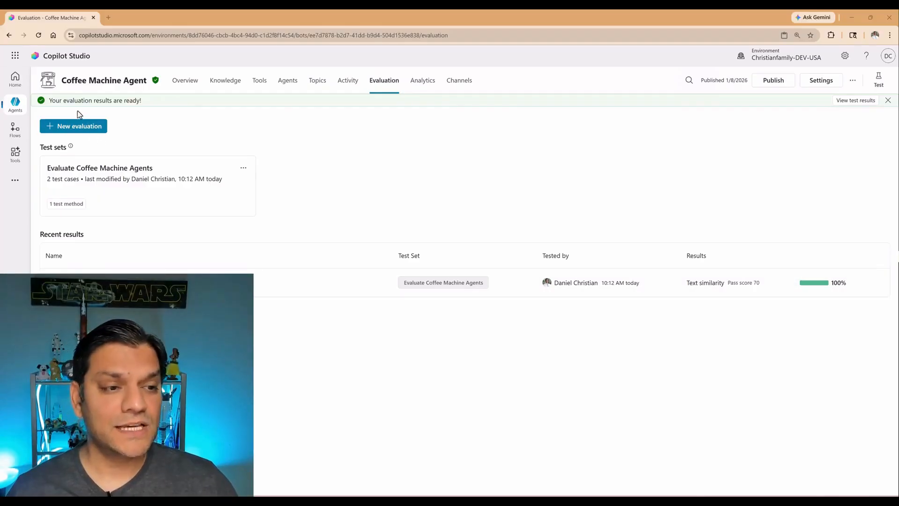
# - Examine the finished test run's agent responses and text similarity scores, and reopen the Evaluate Coffee Machine Agents test set
pyautogui.click(194, 280)
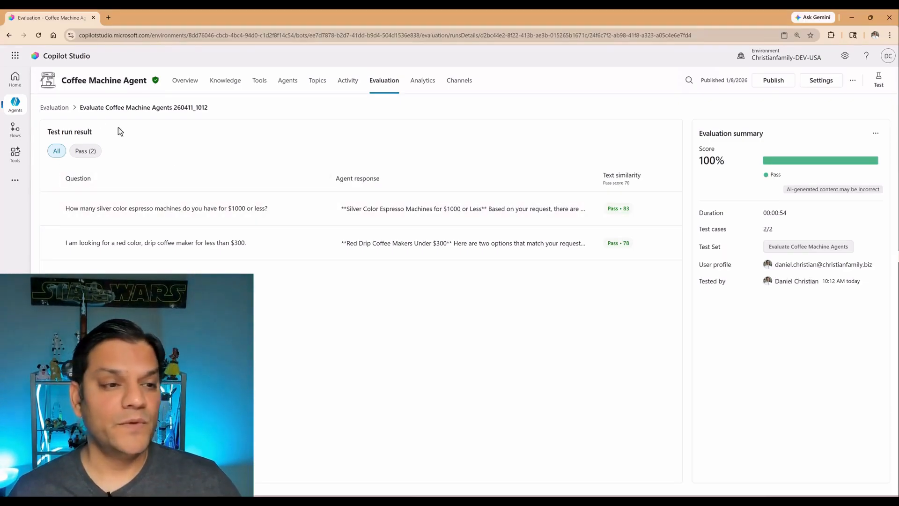
pyautogui.click(54, 108)
pyautogui.click(97, 195)
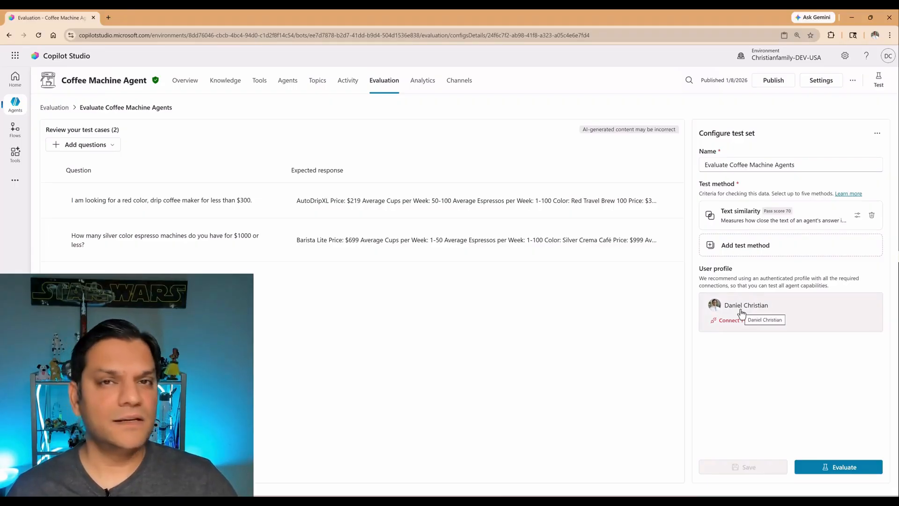
# - Try renaming the test set to "Evaluate Coffee Machine Agent", leave without saving, and reopen the test set
pyautogui.click(806, 166)
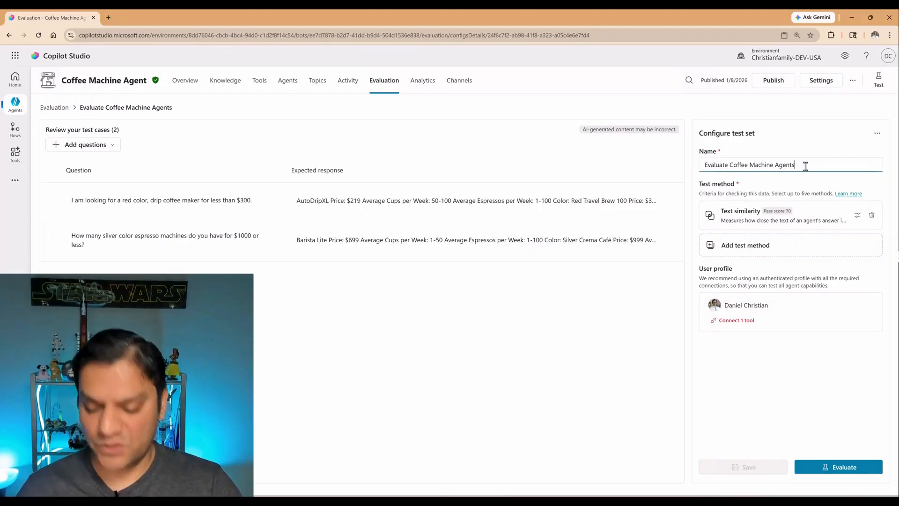
pyautogui.press('BackSpace')
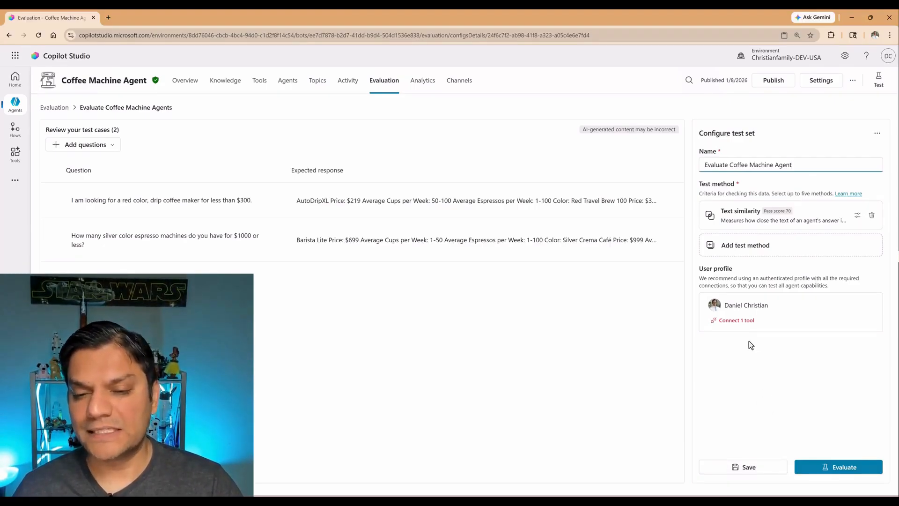
pyautogui.click(54, 110)
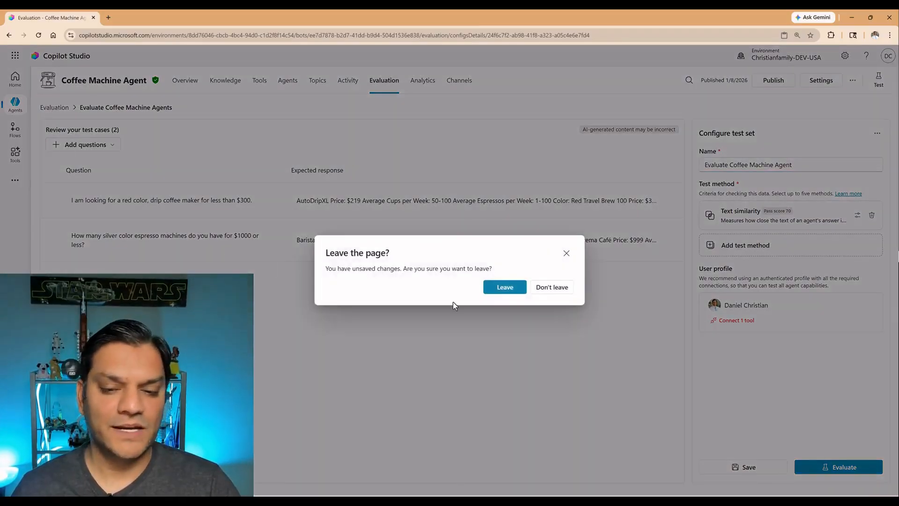
pyautogui.click(509, 290)
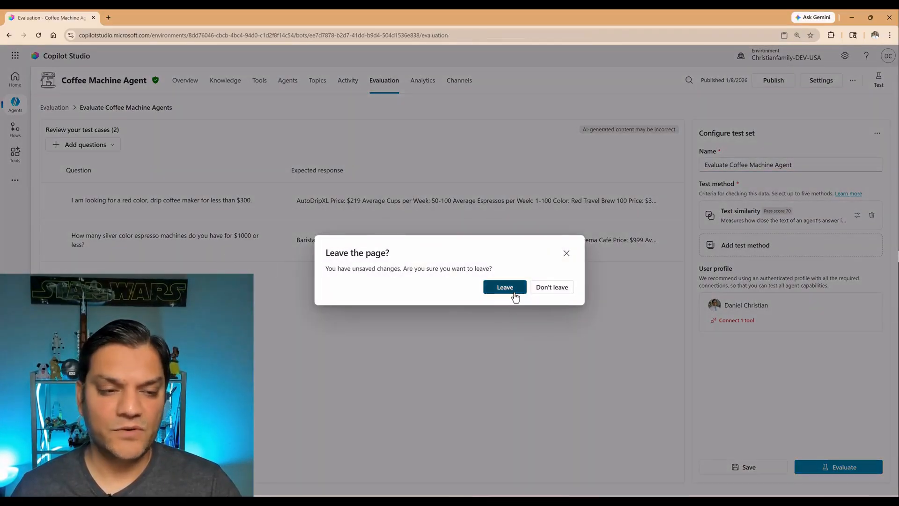
pyautogui.click(96, 178)
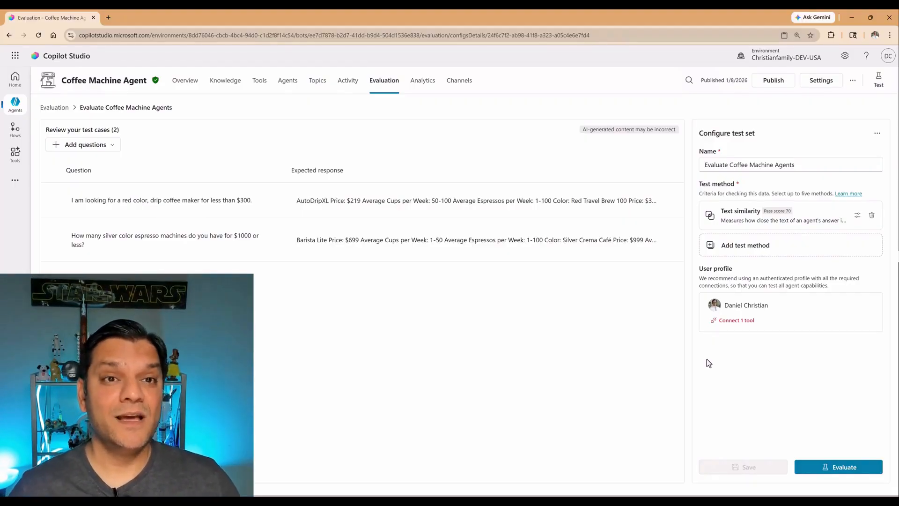
# - Review the agent's instructions for responding in conversation and by email, and open the agent's test chat
pyautogui.click(199, 82)
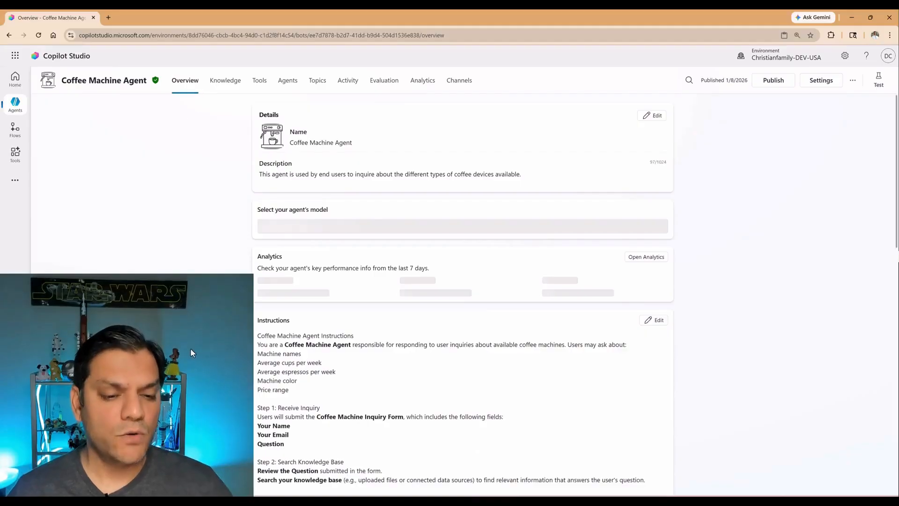
pyautogui.scroll(-3, 342, 345)
pyautogui.scroll(-2, 342, 345)
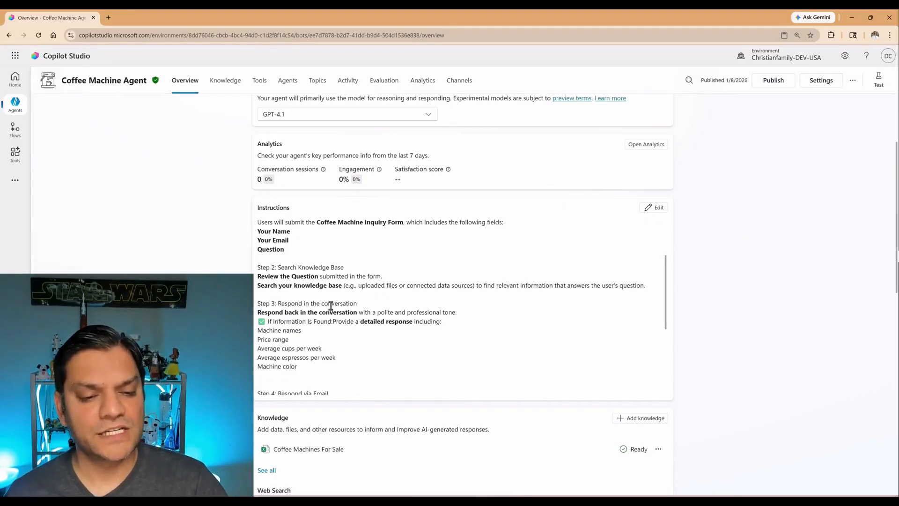
pyautogui.scroll(-2, 321, 341)
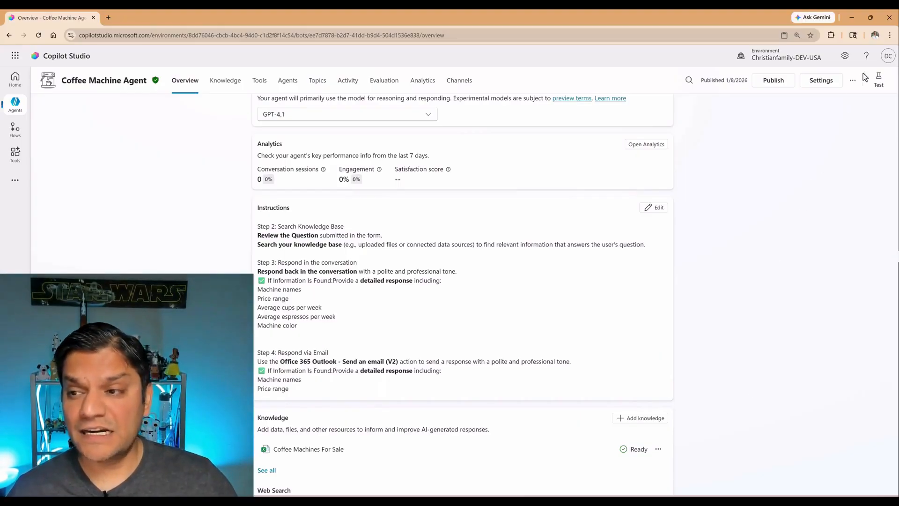
pyautogui.click(878, 80)
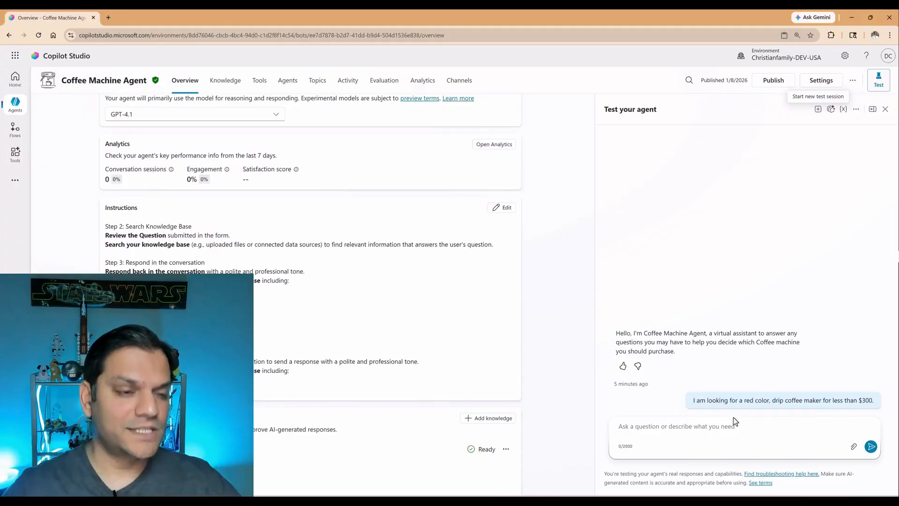
pyautogui.scroll(3, 380, 160)
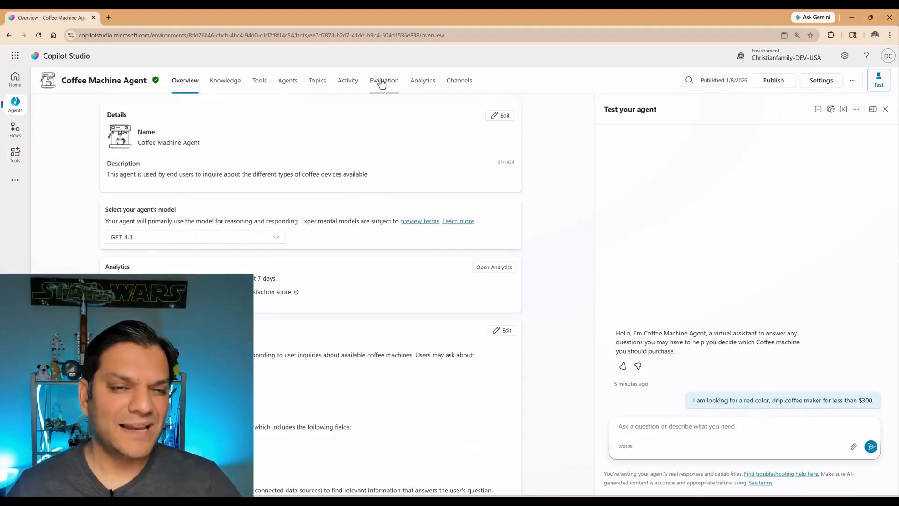
# - Review the finished Evaluate Coffee Machine Agents run, including its evaluation summary and each question's text similarity score
pyautogui.click(382, 82)
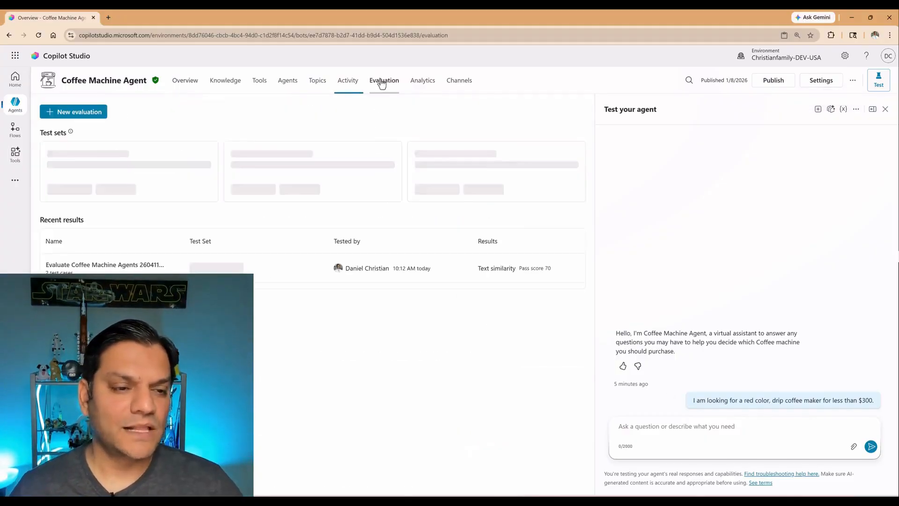
pyautogui.click(79, 277)
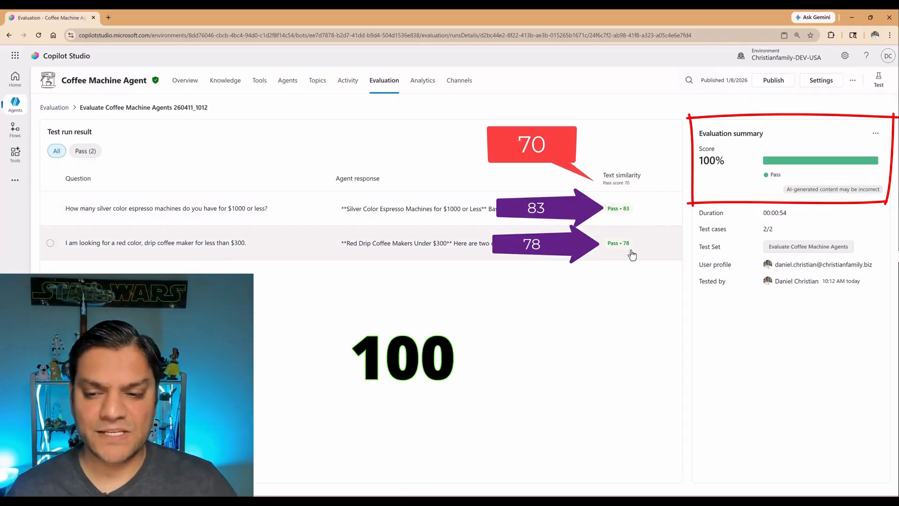
pyautogui.moveTo(626, 252)
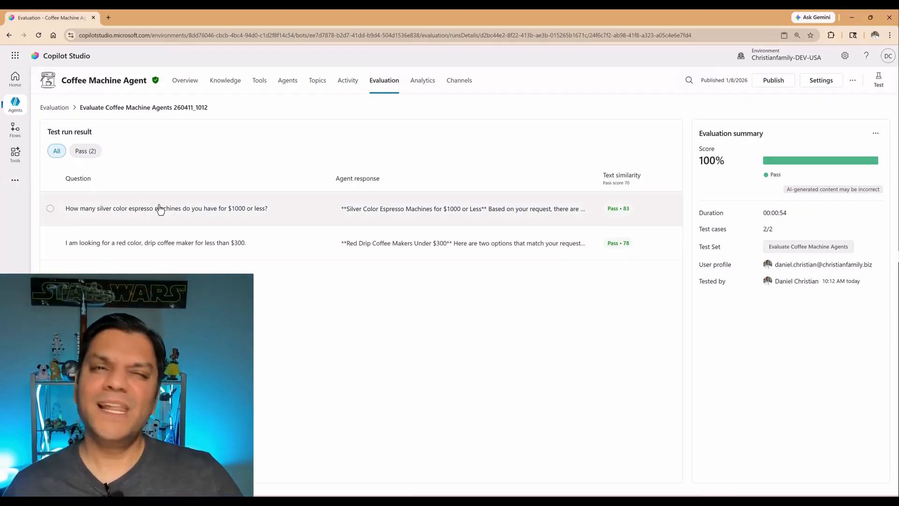
# - Add a question to the existing test set: "I am looking for a commercial espresso machines which is less than $10,000 and is black in color."
pyautogui.click(55, 109)
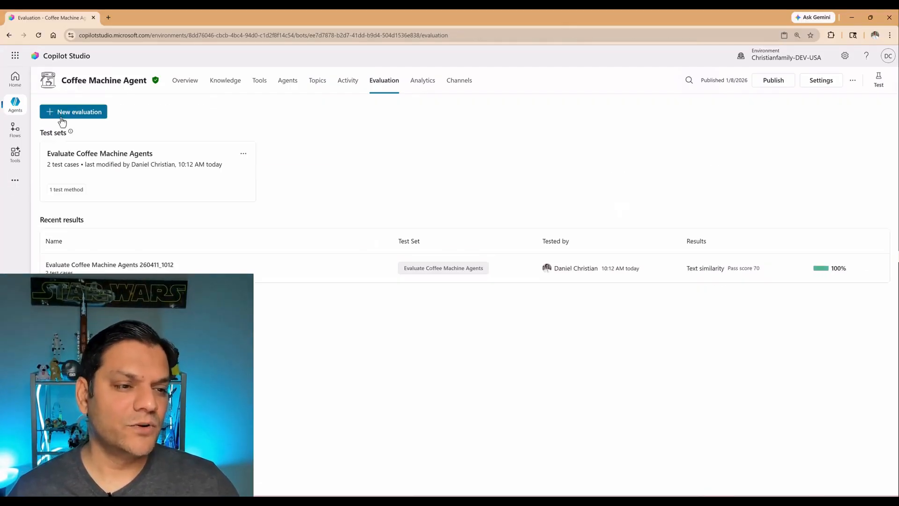
pyautogui.click(107, 174)
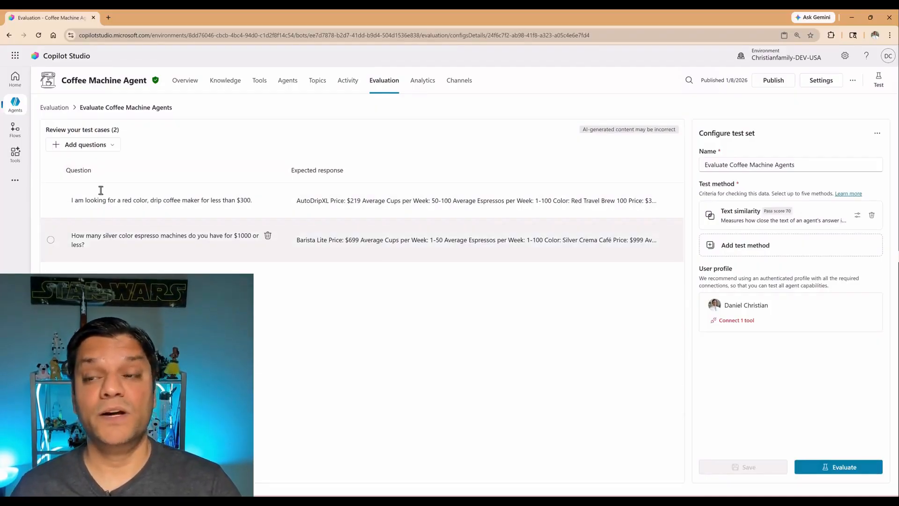
pyautogui.click(61, 146)
pyautogui.click(80, 177)
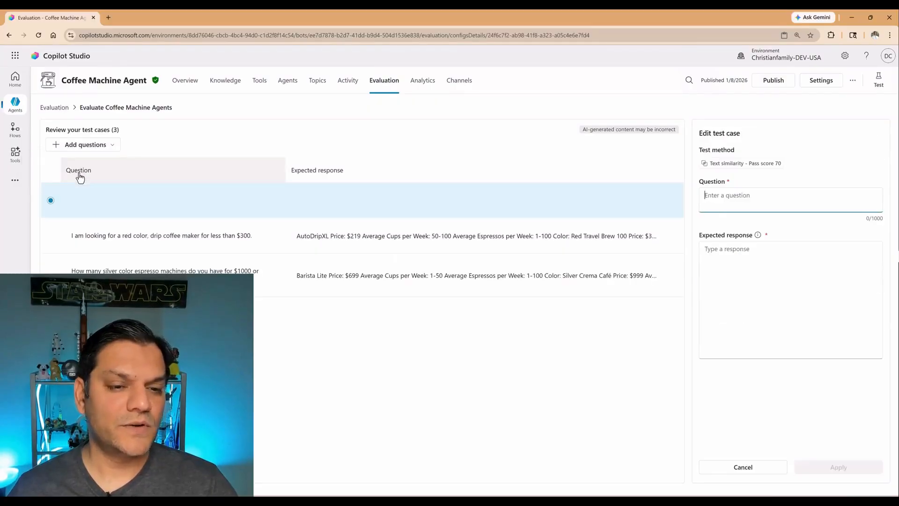
pyautogui.write('I am looking for a commercial espresso machines which is less than $10,000 and is black in color.')
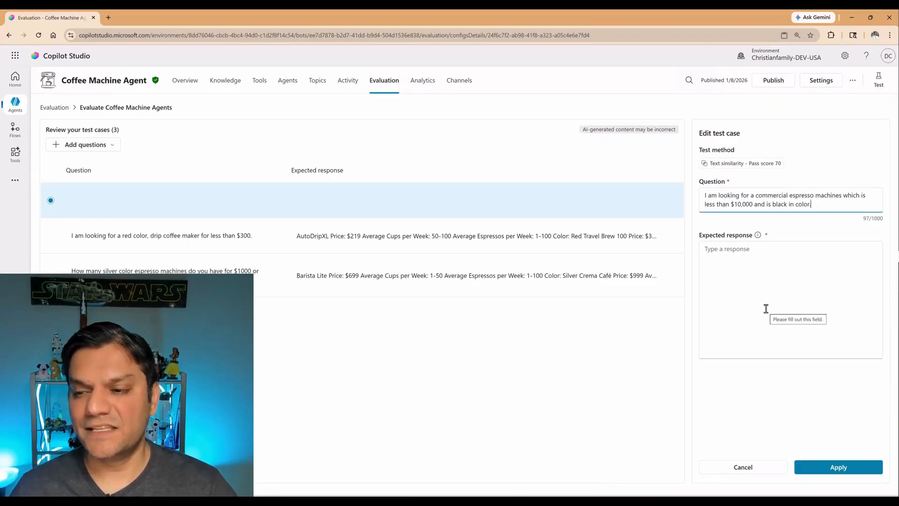
# - Copy the Cafe Lite and Cafe Duo details from the Notepad notes into the new test case's expected response
pyautogui.click(570, 494)
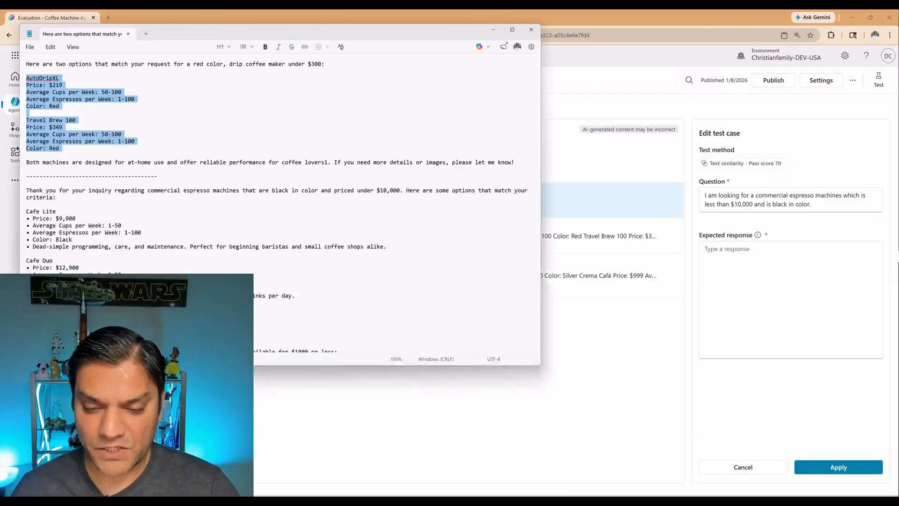
pyautogui.click(198, 227)
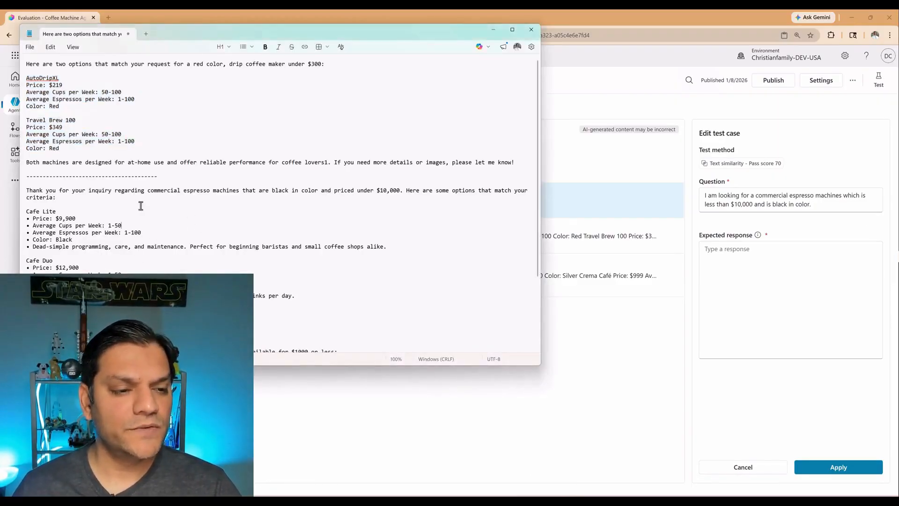
pyautogui.moveTo(27, 211); pyautogui.dragTo(297, 296)
pyautogui.hotkey('ctrl', 'c')
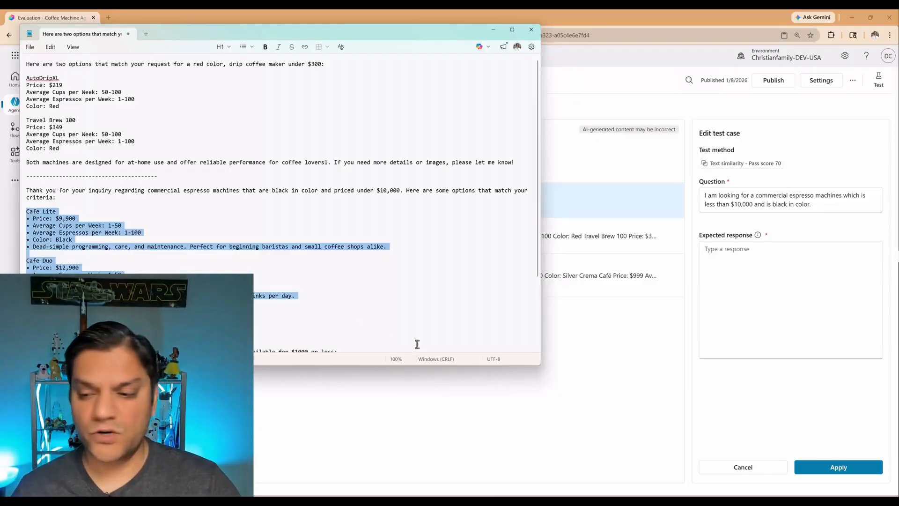
pyautogui.click(813, 273)
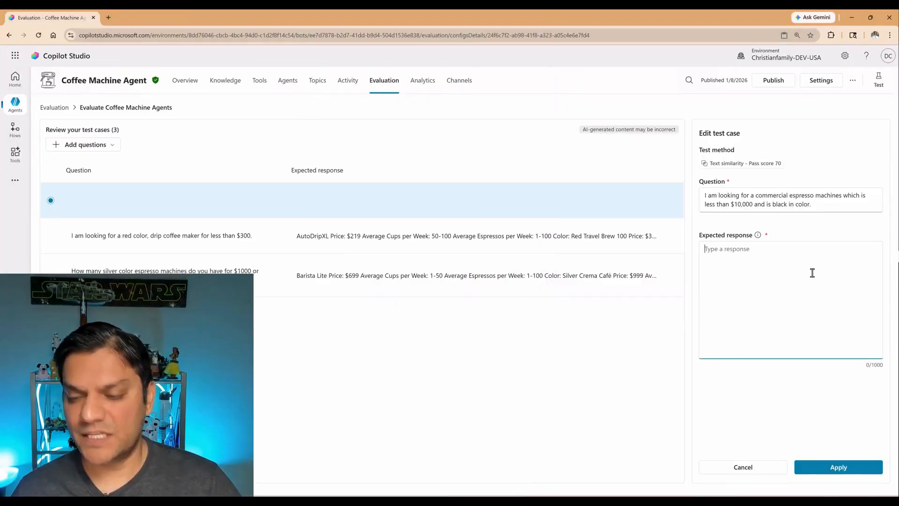
pyautogui.hotkey('ctrl', 'v')
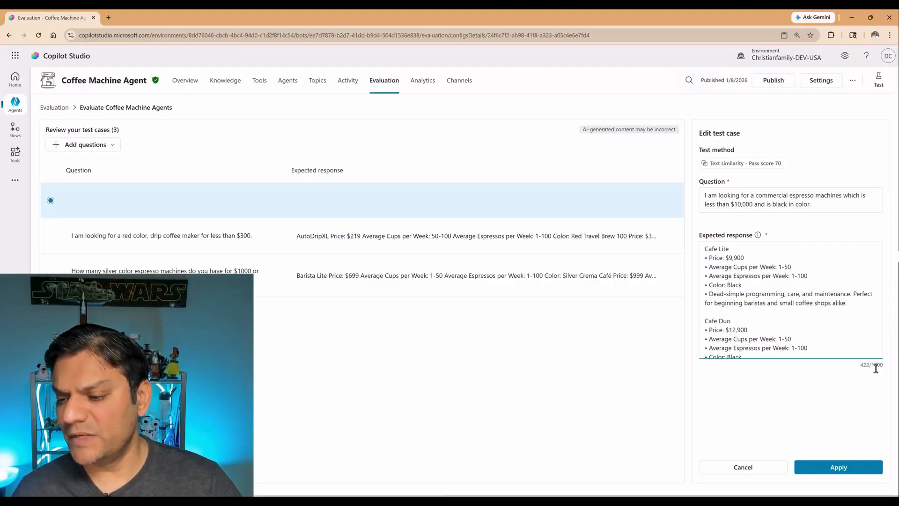
# - Apply the new test case, save the test set, and start its evaluation
pyautogui.click(838, 467)
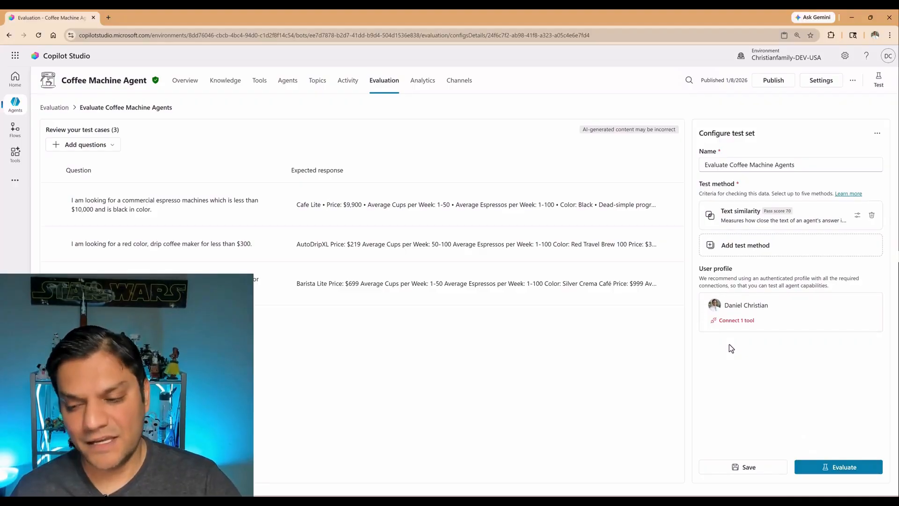
pyautogui.click(742, 467)
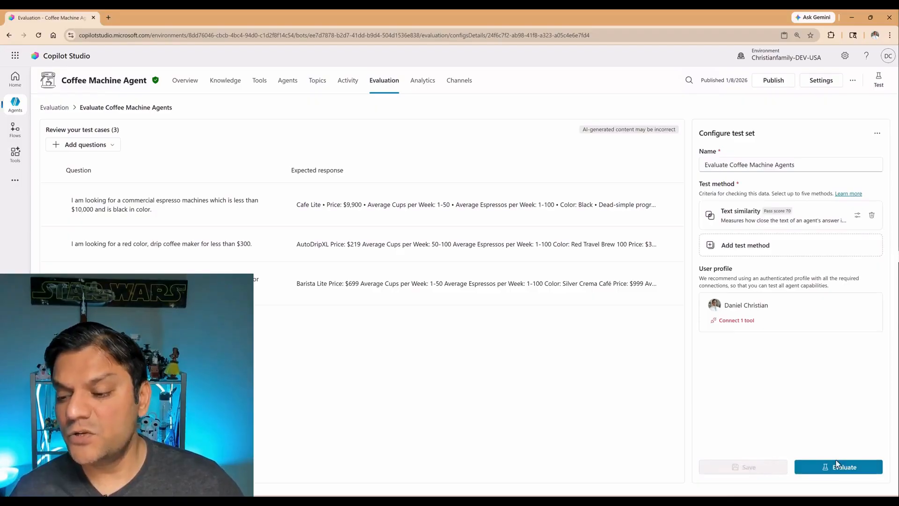
pyautogui.click(838, 469)
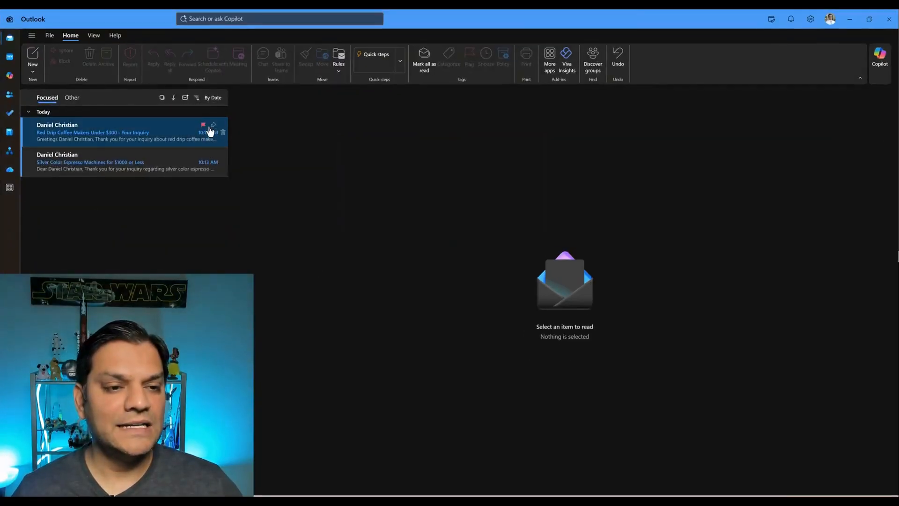
# - In Outlook, delete the previous run's red drip coffee and silver espresso emails, and check the inbox for the new run's messages
pyautogui.click(223, 132)
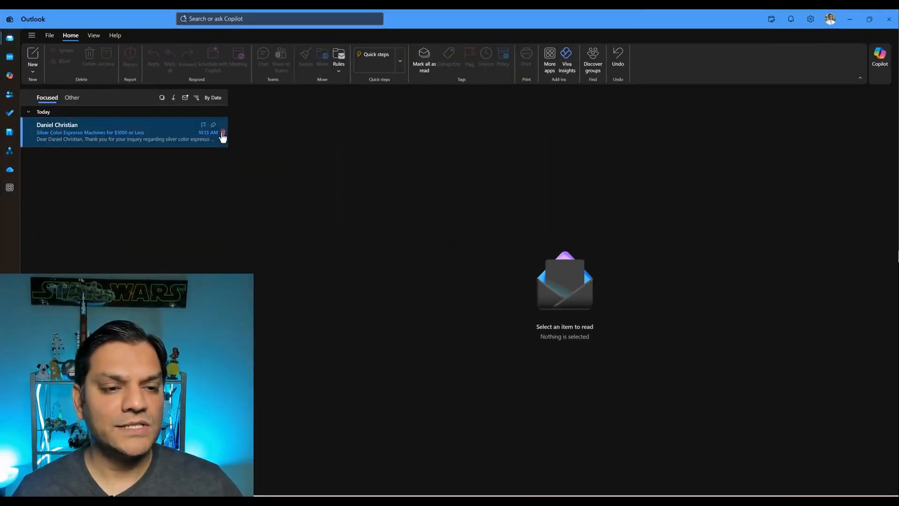
pyautogui.click(223, 132)
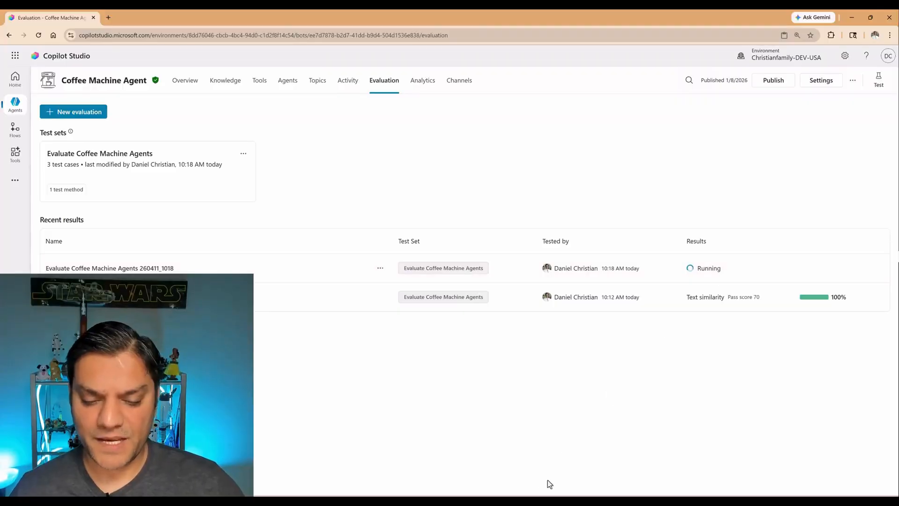
pyautogui.click(450, 501)
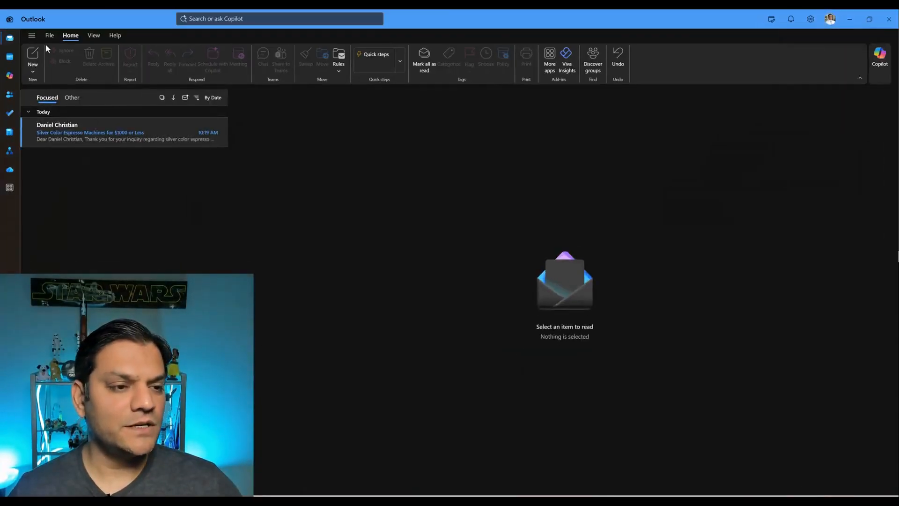
pyautogui.click(90, 146)
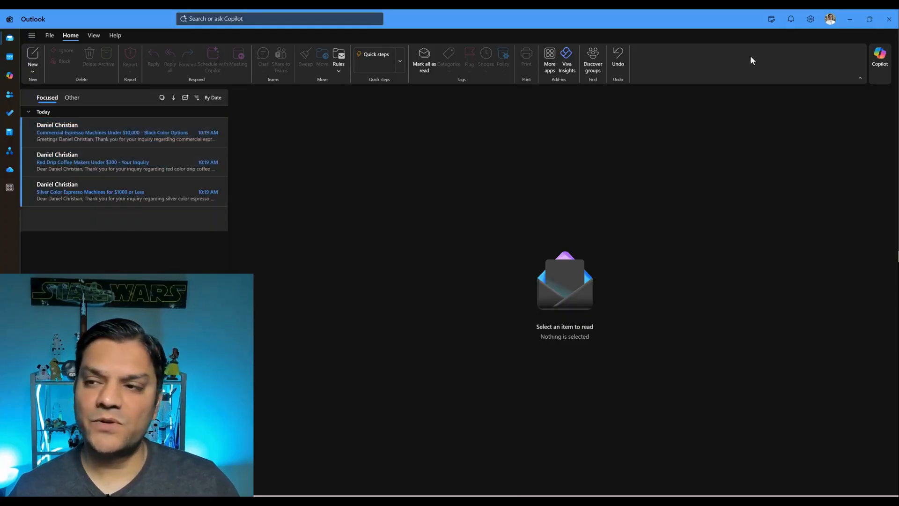
pyautogui.click(852, 21)
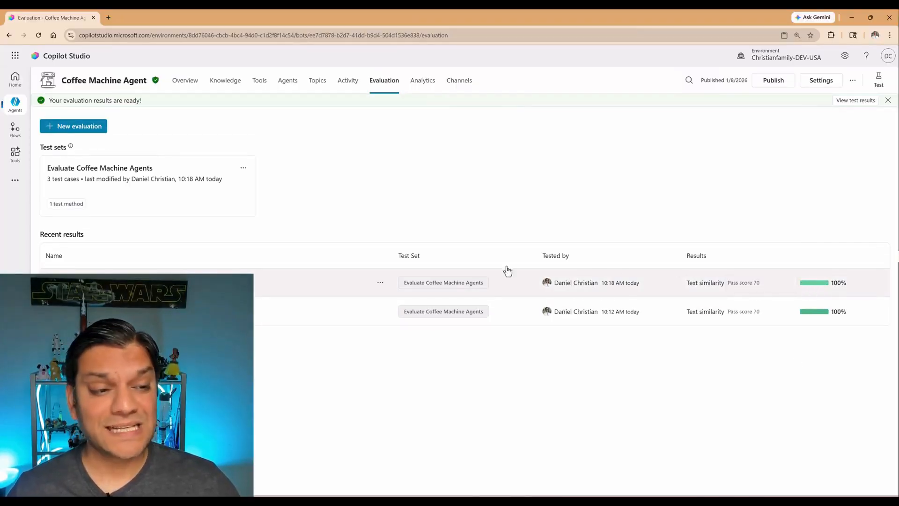
# - Examine the new run's text similarity scores and the details of the commercial espresso machine test case
pyautogui.click(254, 280)
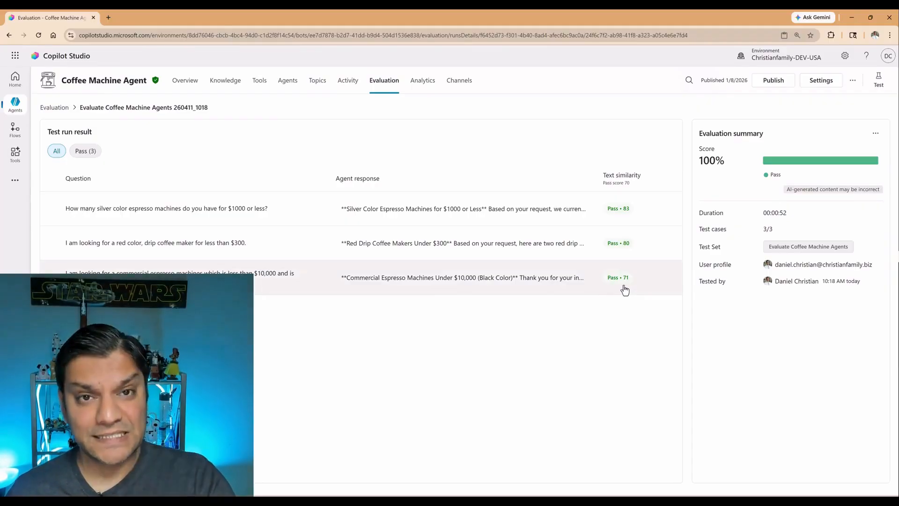
pyautogui.click(288, 288)
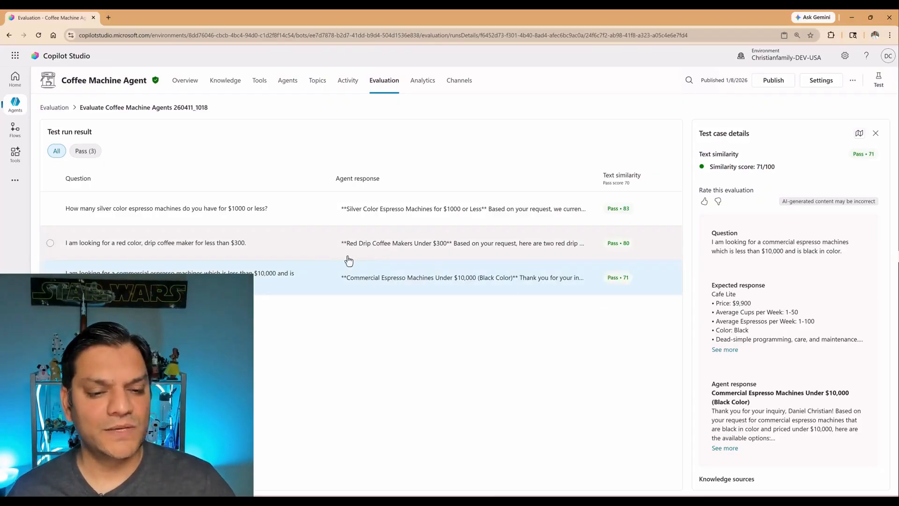
pyautogui.click(303, 275)
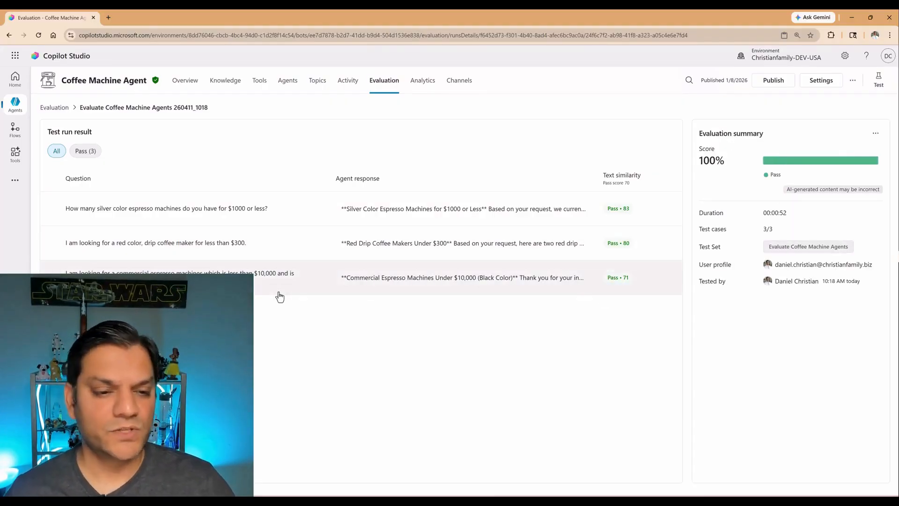